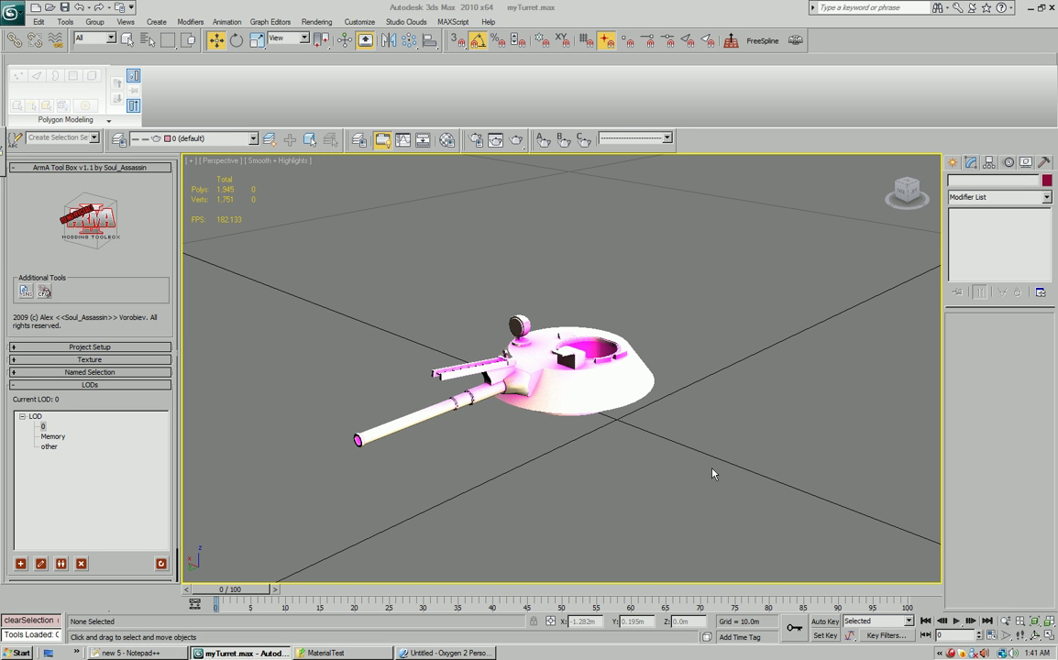
# Step: Examine the turret model, its LOD list and the matching layers, checking the Memory and 0 LODs
pyautogui.scroll(-2, 142, 355)
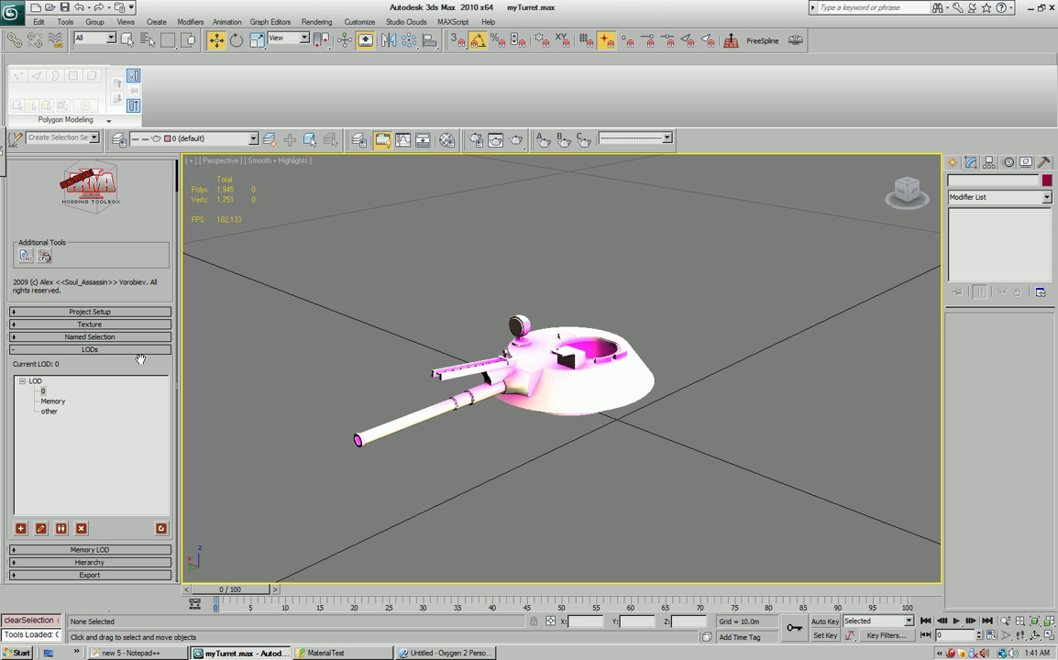
pyautogui.moveTo(523, 490); pyautogui.dragTo(542, 496, button='middle')
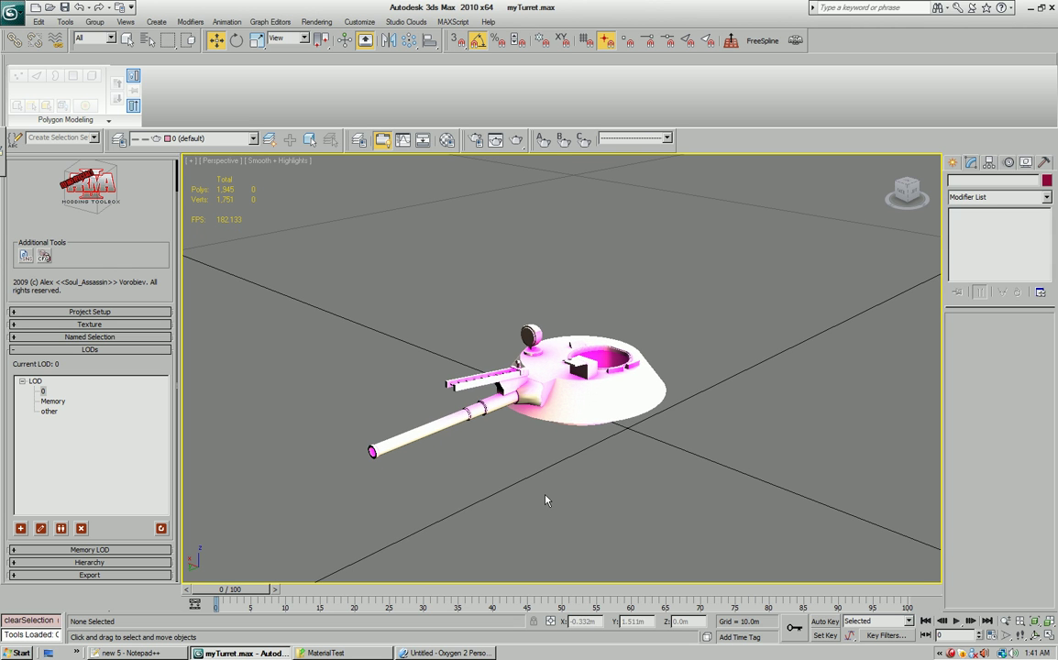
pyautogui.scroll(1, 559, 498)
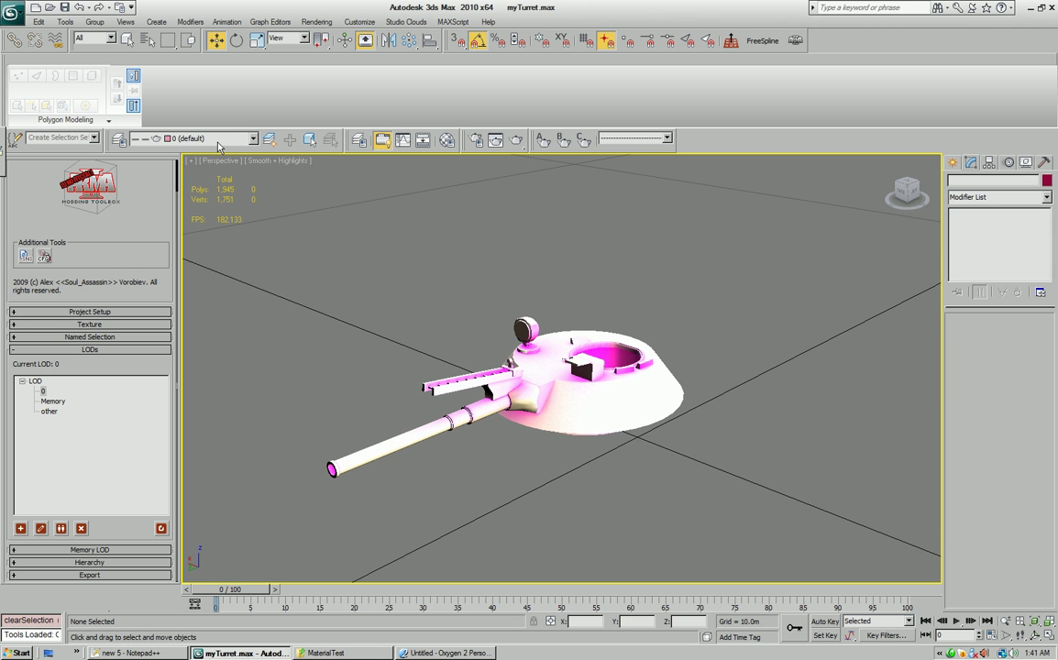
pyautogui.click(253, 138)
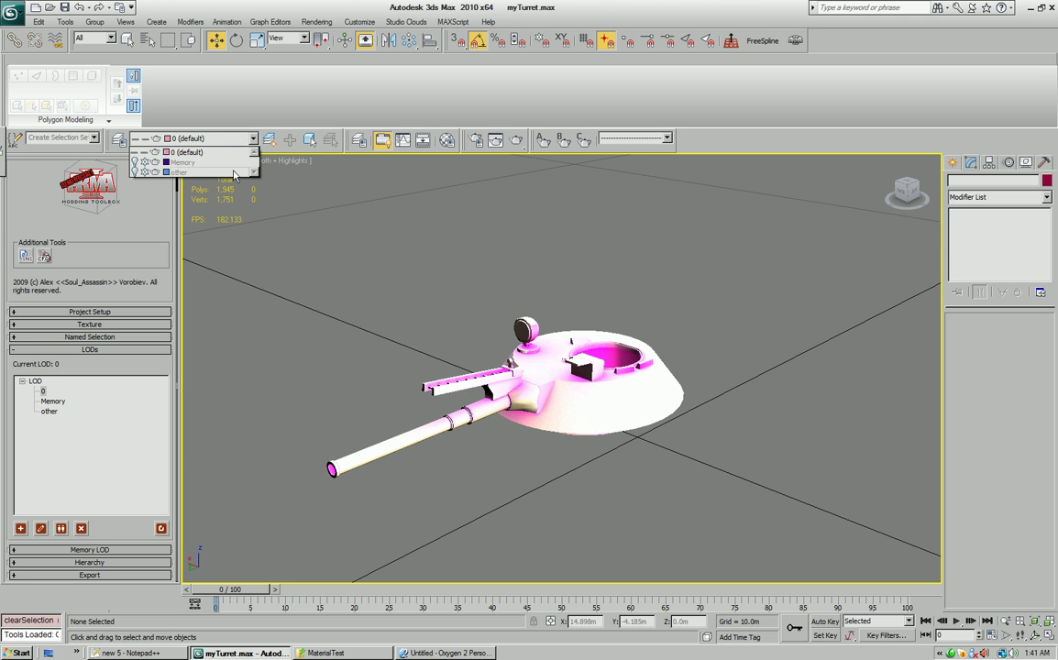
pyautogui.click(188, 151)
pyautogui.click(164, 358)
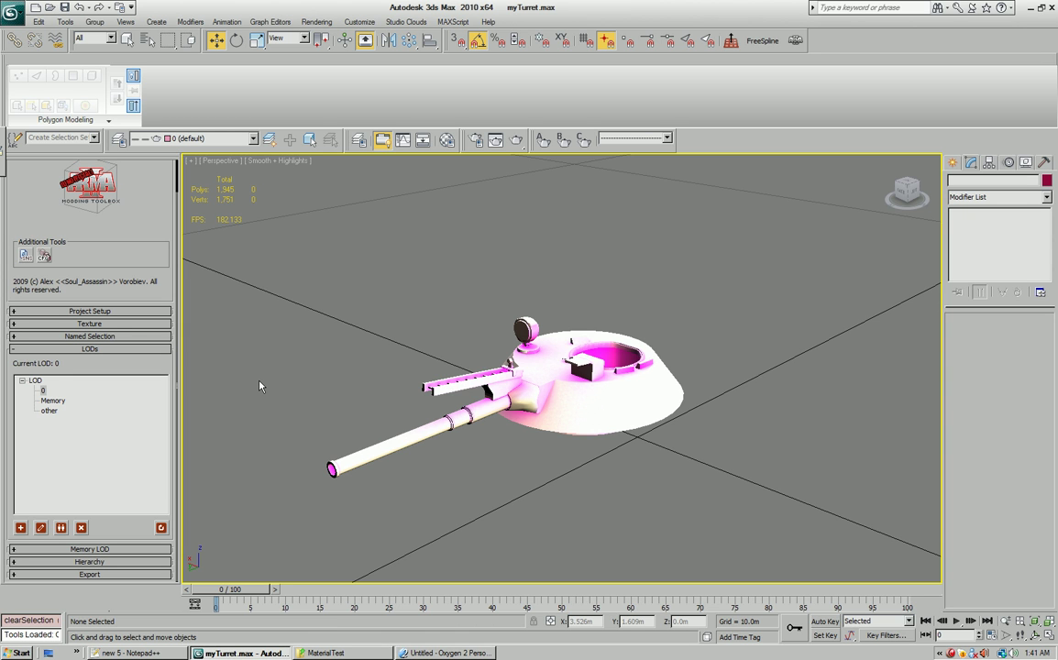
pyautogui.click(52, 401)
pyautogui.click(42, 391)
pyautogui.click(116, 453)
pyautogui.scroll(4, 555, 451)
pyautogui.moveTo(521, 484); pyautogui.dragTo(607, 451, button='middle')
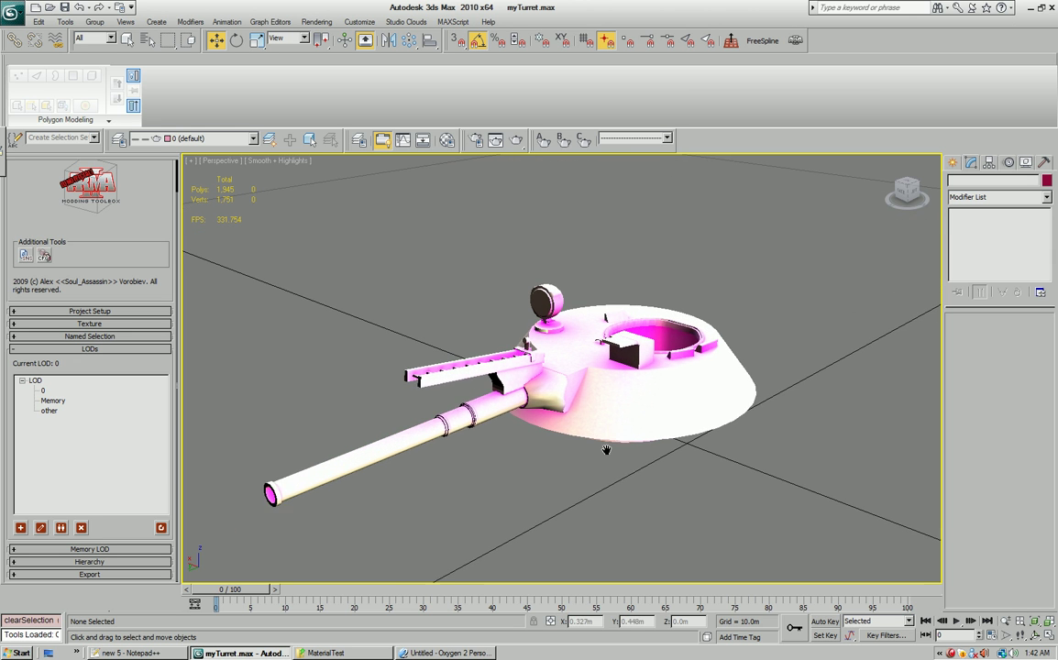
pyautogui.scroll(-2, 607, 452)
pyautogui.keyDown('alt'); pyautogui.moveTo(524, 484); pyautogui.dragTo(543, 437, button='middle'); pyautogui.keyUp('alt')
# Step: Duplicate LOD 0 of the turret as a new LOD named 1
pyautogui.click(550, 429)
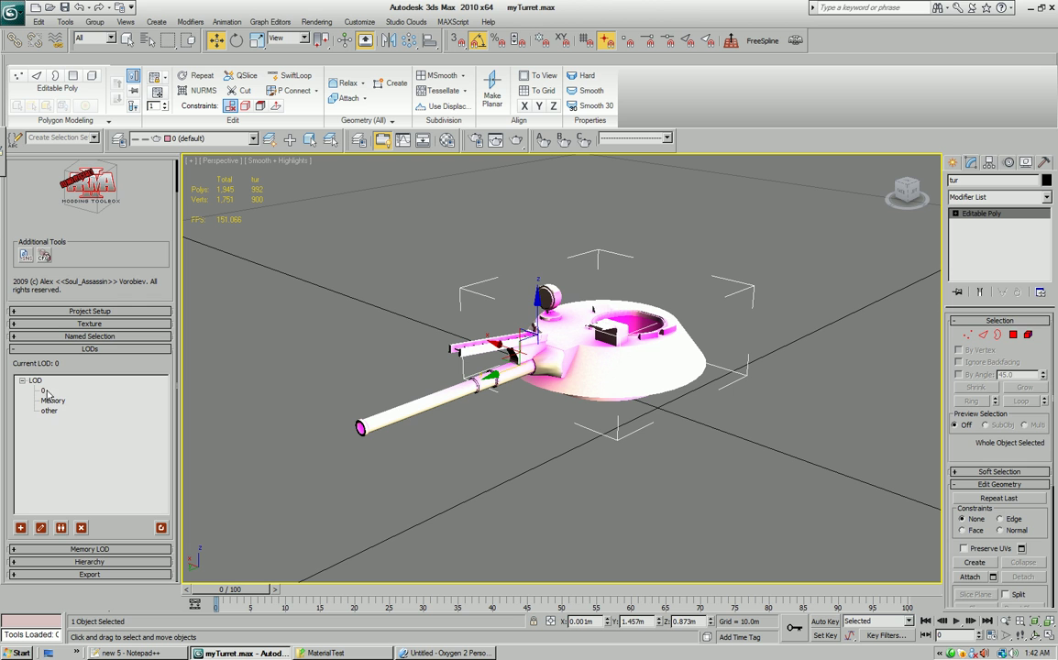
pyautogui.click(42, 391)
pyautogui.click(555, 466)
pyautogui.click(593, 384)
pyautogui.click(288, 420)
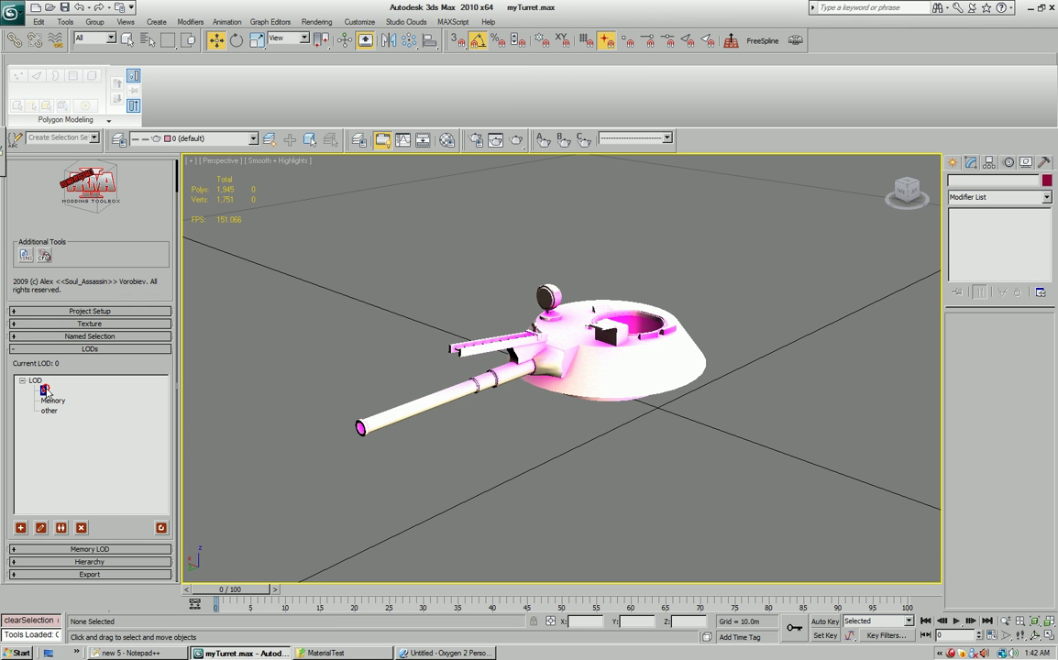
pyautogui.click(61, 529)
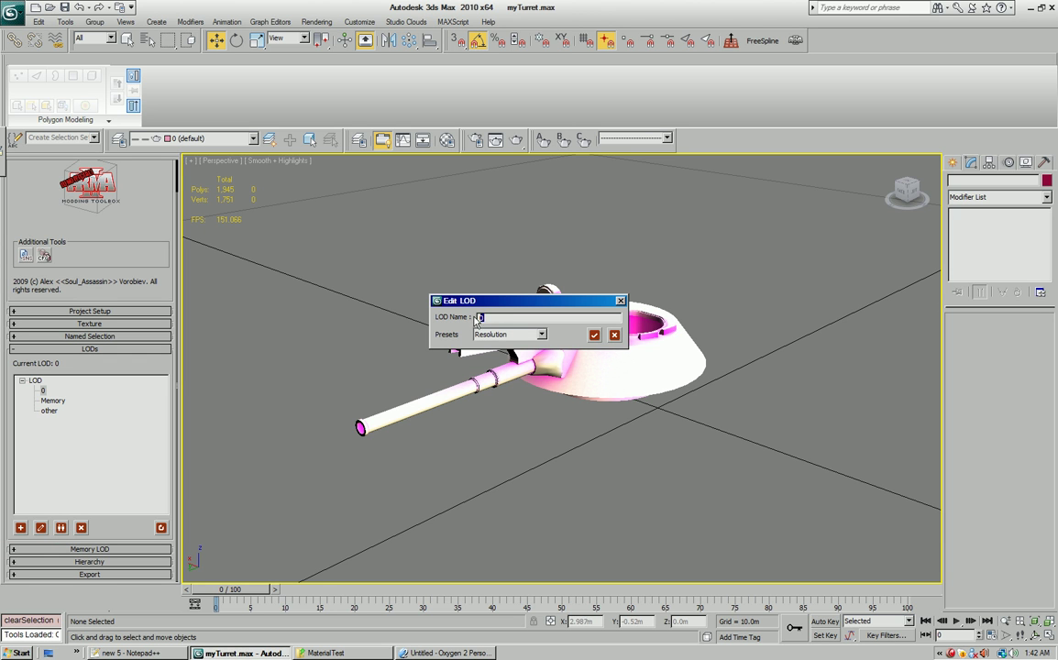
pyautogui.write('1')
pyautogui.press('Return')
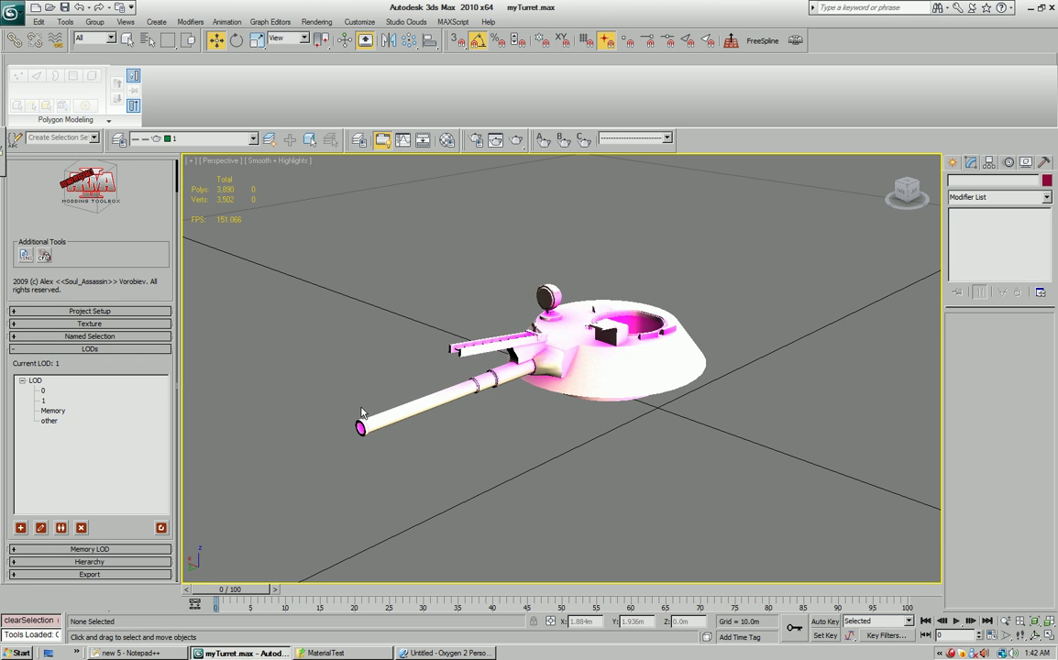
# Step: Duplicate LOD 0 as a new LOD named 3
pyautogui.click(42, 392)
pyautogui.click(40, 528)
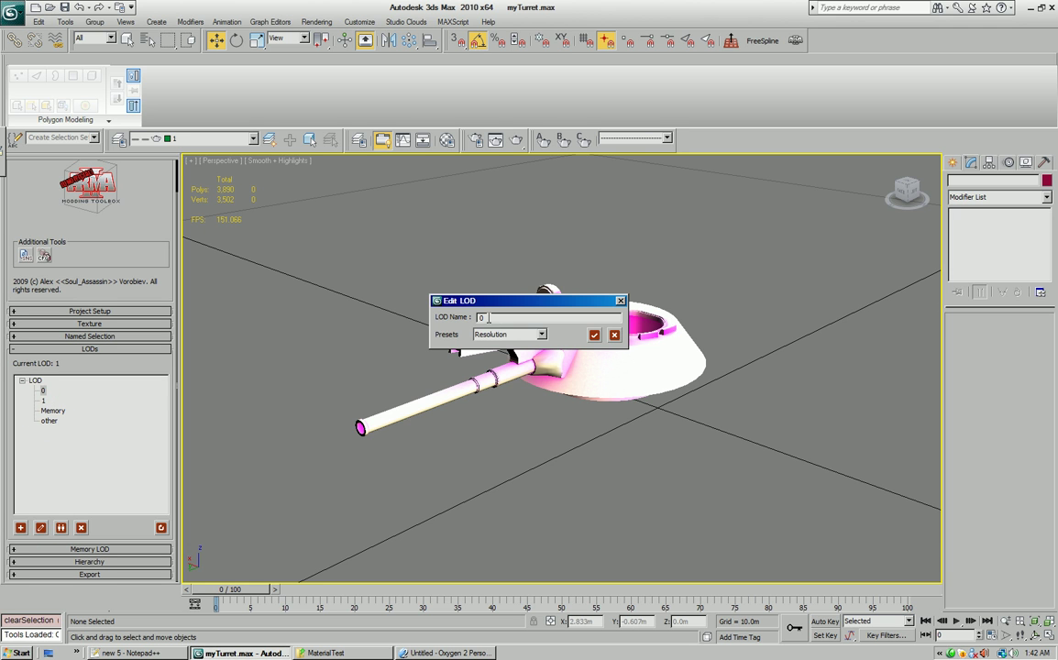
pyautogui.moveTo(488, 318); pyautogui.dragTo(464, 325)
pyautogui.write('3')
pyautogui.press('Return')
# Step: Duplicate LOD 0 as a new LOD named 10
pyautogui.click(42, 392)
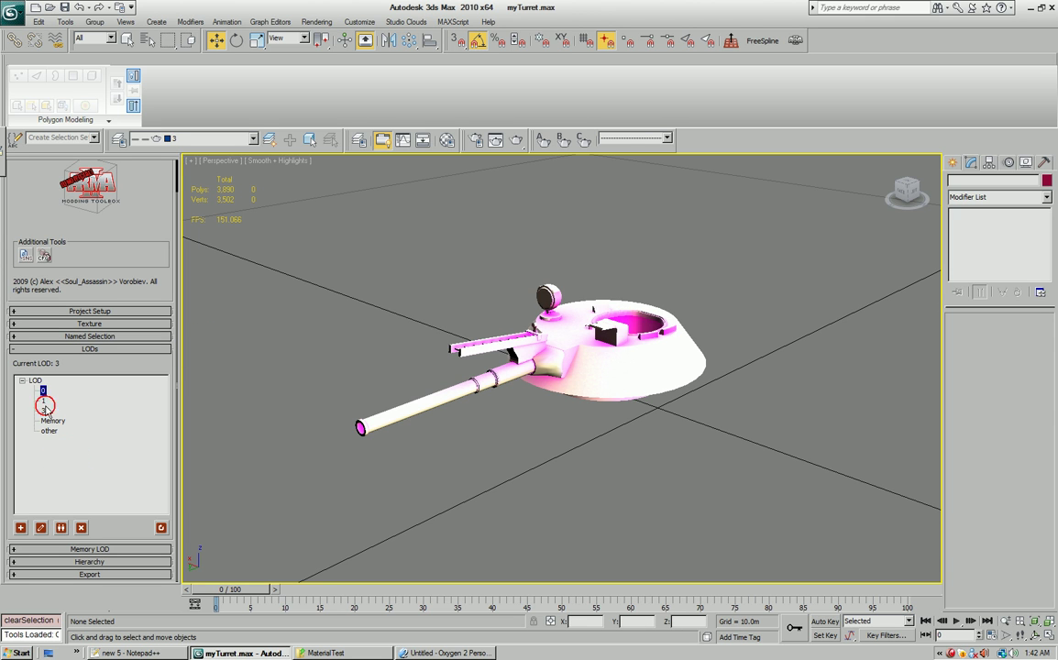
pyautogui.click(41, 528)
pyautogui.moveTo(500, 321); pyautogui.dragTo(438, 318)
pyautogui.write('10')
pyautogui.press('Return')
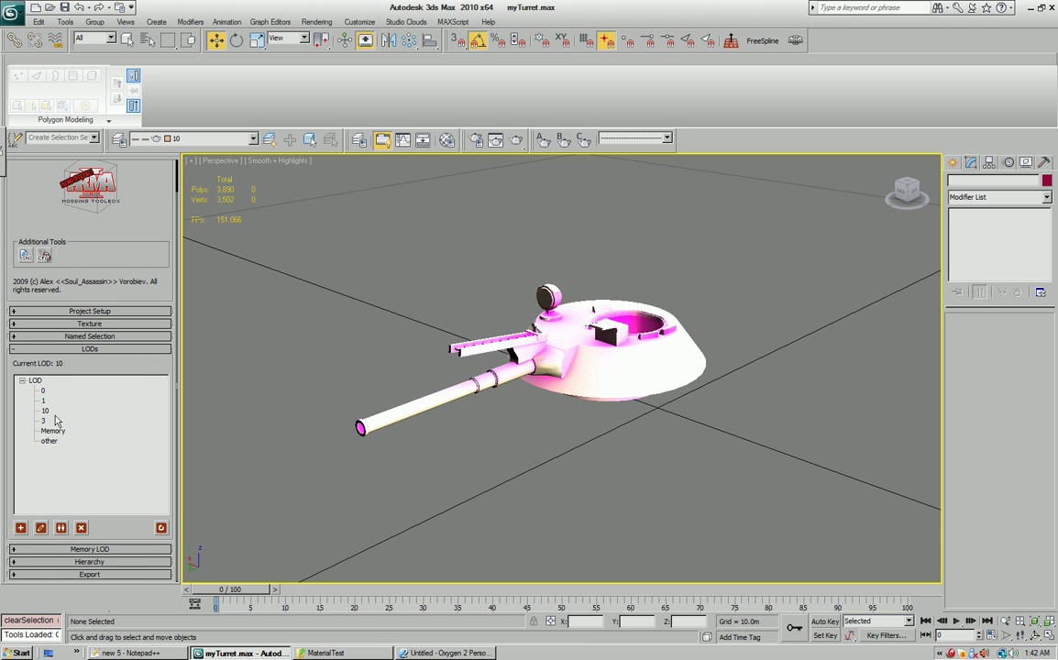
# Step: Add a new empty LOD using the Shadow Volume 0 preset
pyautogui.click(20, 528)
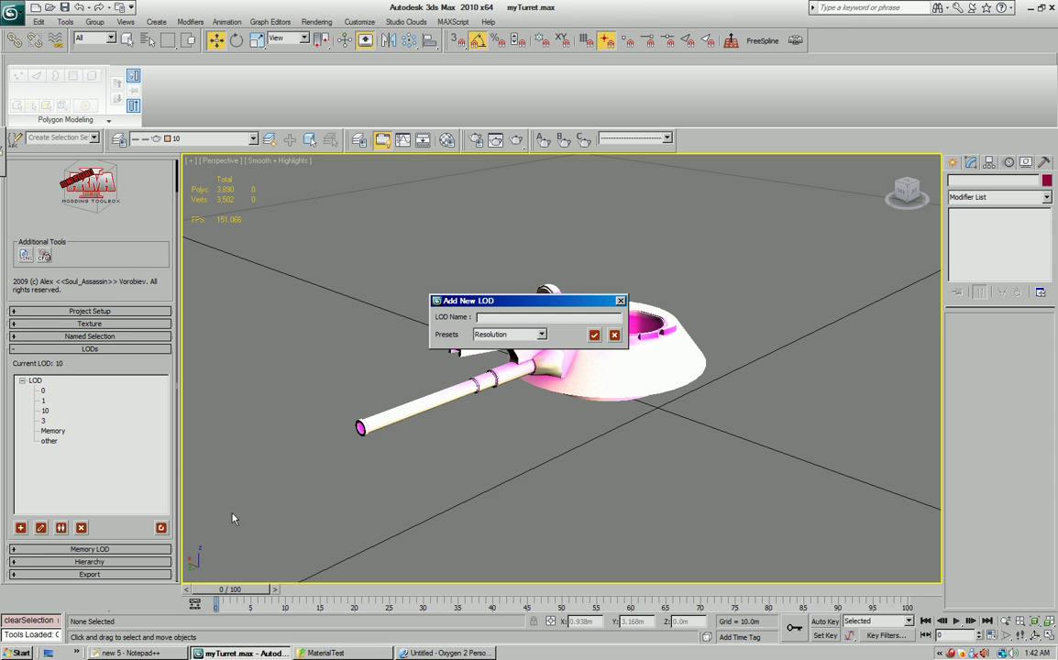
pyautogui.click(512, 335)
pyautogui.scroll(-3, 512, 376)
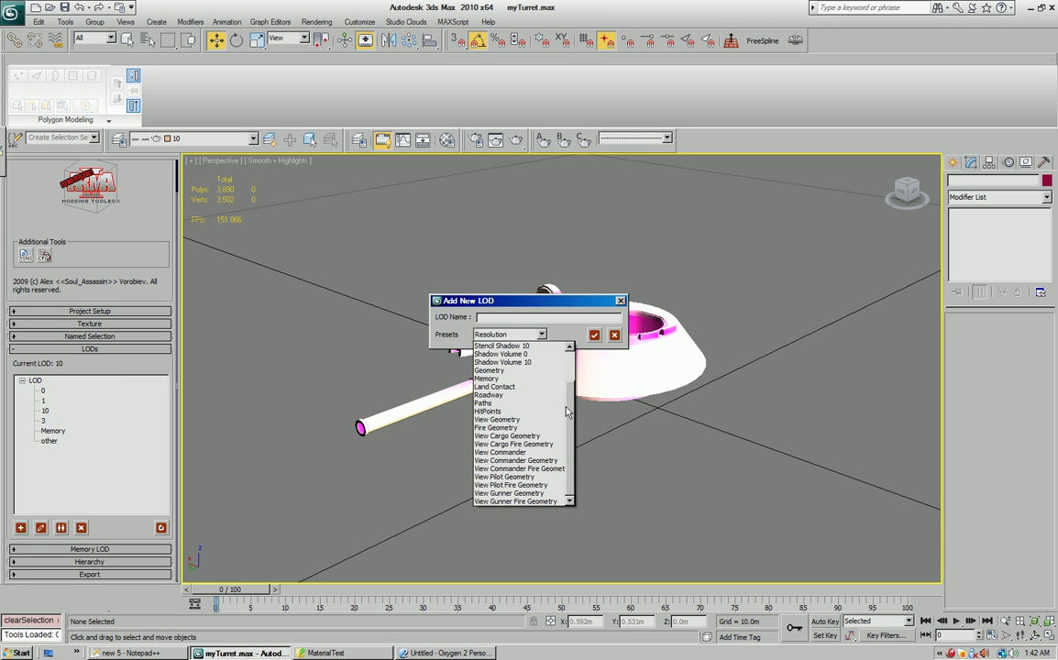
pyautogui.scroll(3, 569, 395)
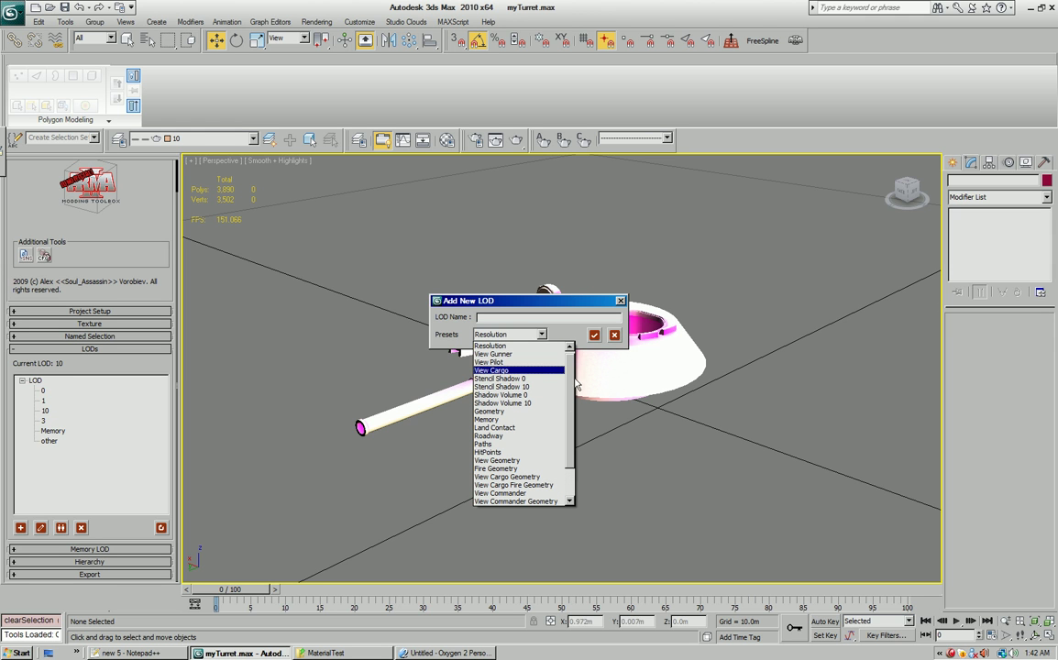
pyautogui.click(542, 395)
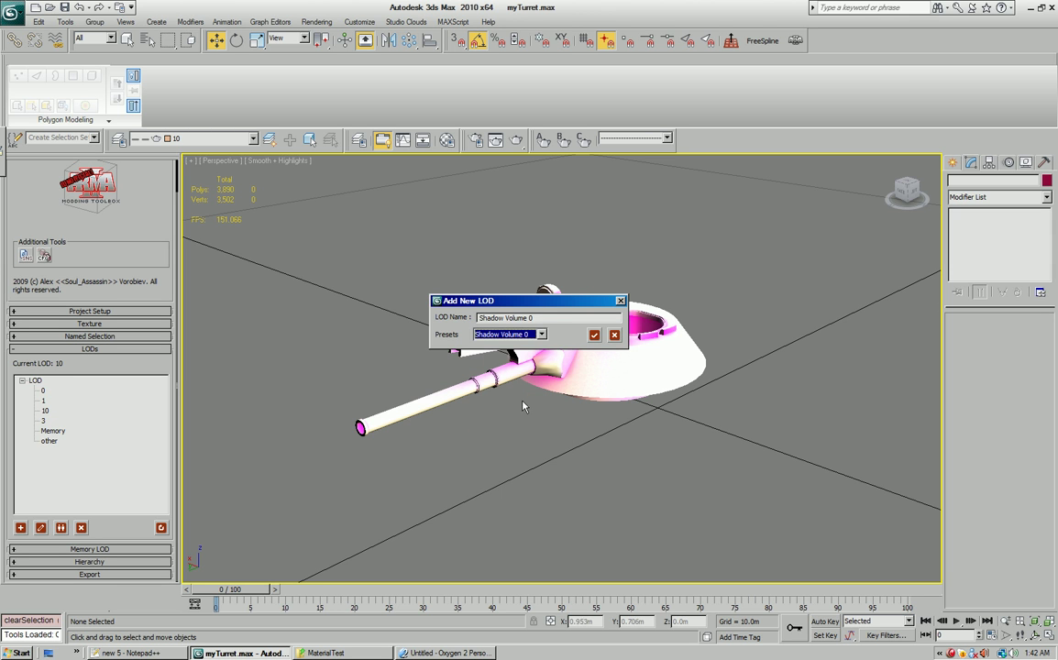
pyautogui.click(594, 335)
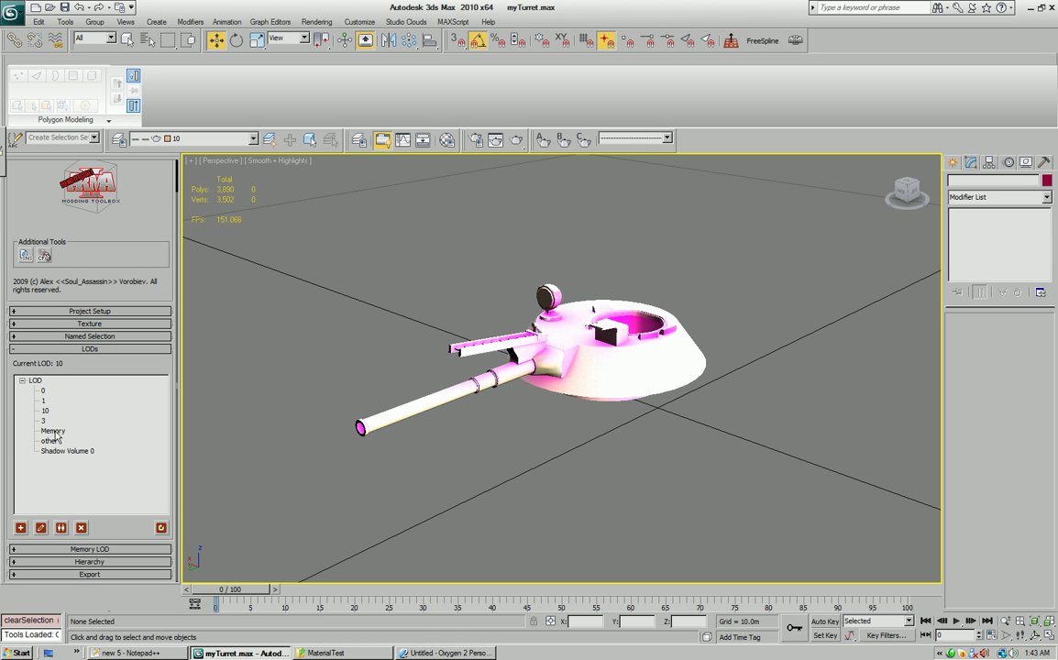
# Step: Check the Shadow Volume 0 LOD, then return to LOD 0 and view the turret
pyautogui.moveTo(486, 427)
pyautogui.keyDown('alt'); pyautogui.mouseDown(button='middle')
pyautogui.moveTo(504, 426)
pyautogui.moveTo(465, 453)
pyautogui.moveTo(409, 435)
pyautogui.moveTo(491, 447)
pyautogui.mouseUp(button='middle'); pyautogui.keyUp('alt')
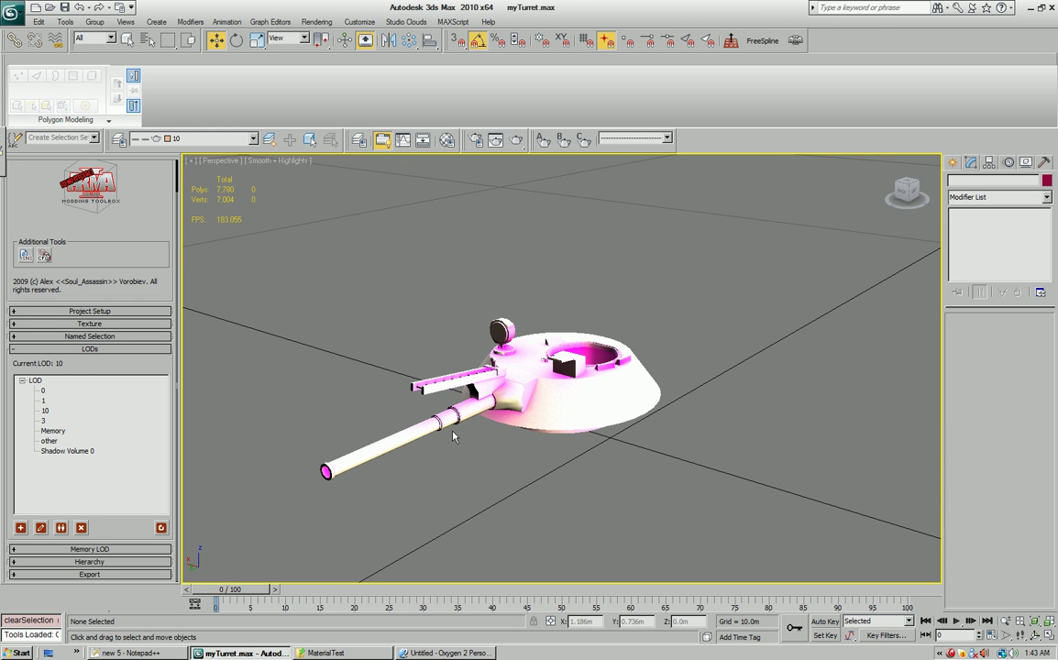
pyautogui.click(60, 453)
pyautogui.click(43, 390)
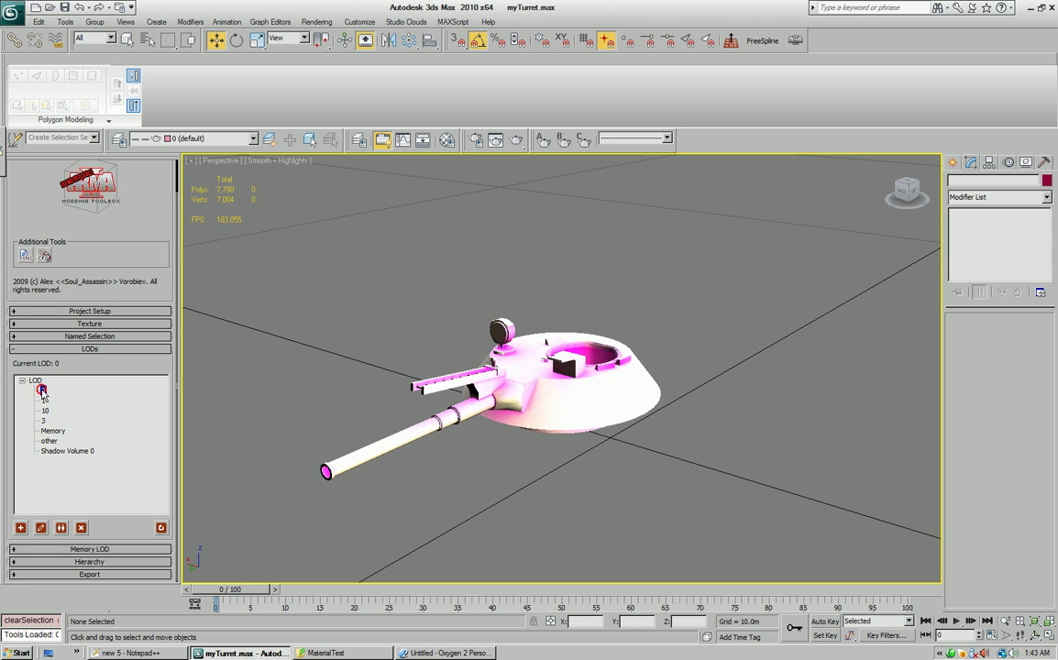
pyautogui.moveTo(538, 454); pyautogui.dragTo(549, 430, button='middle')
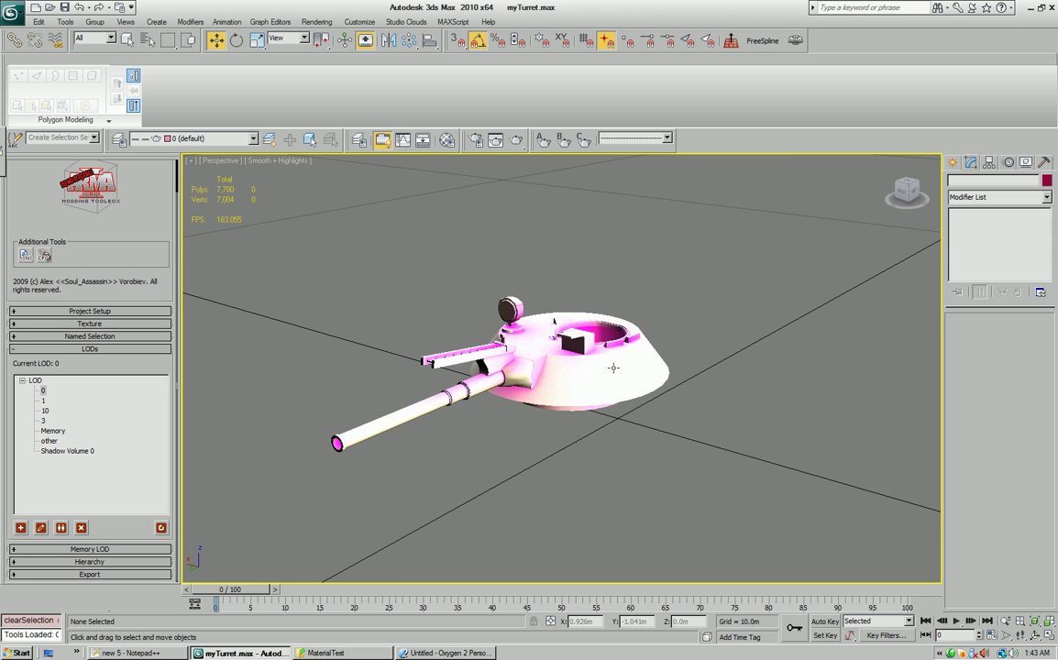
# Step: Make LOD 1 current and delete the small sight element at the rear of the gun's upper rail
pyautogui.click(43, 401)
pyautogui.keyDown('alt'); pyautogui.moveTo(619, 413); pyautogui.dragTo(611, 435, button='middle'); pyautogui.keyUp('alt')
pyautogui.click(647, 401)
pyautogui.click(475, 416)
pyautogui.scroll(4, 473, 418)
pyautogui.click(1028, 336)
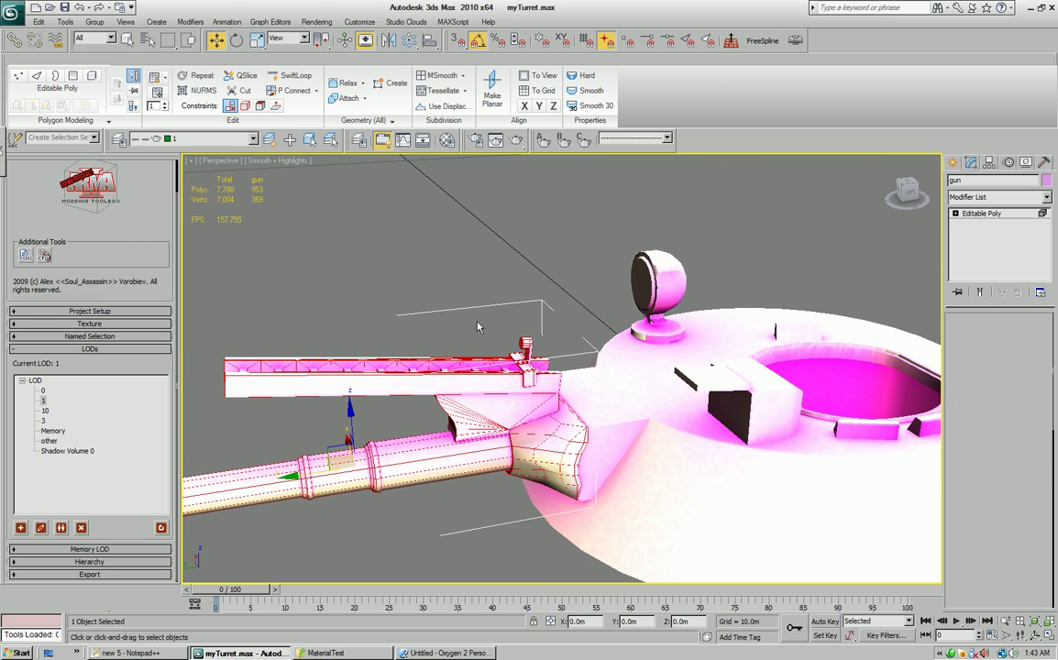
pyautogui.click(522, 367)
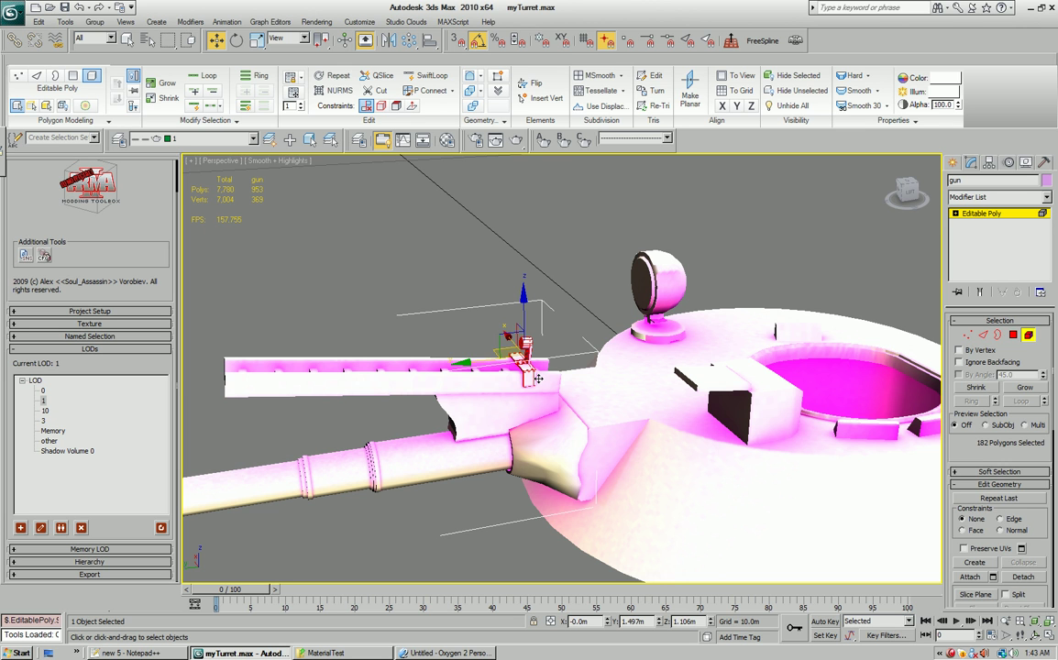
pyautogui.moveTo(539, 378); pyautogui.dragTo(570, 370, button='middle')
pyautogui.press('Delete')
pyautogui.scroll(-3, 548, 375)
pyautogui.scroll(-1, 569, 370)
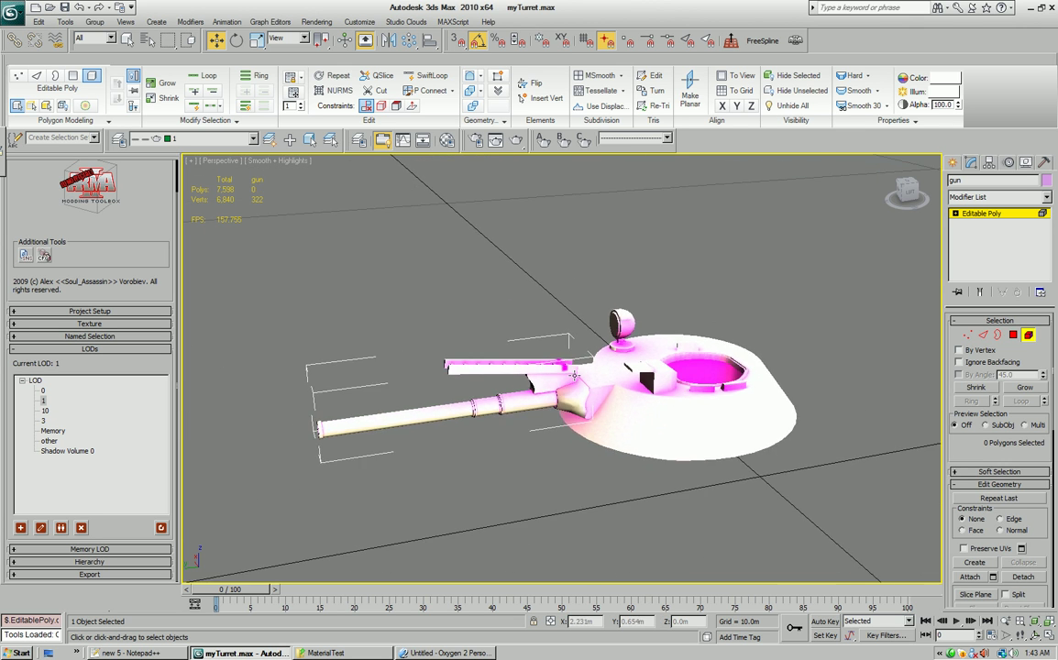
# Step: Delete the bracket elements beneath the searchlight from the turret object in LOD 1
pyautogui.scroll(2, 540, 376)
pyautogui.scroll(4, 600, 317)
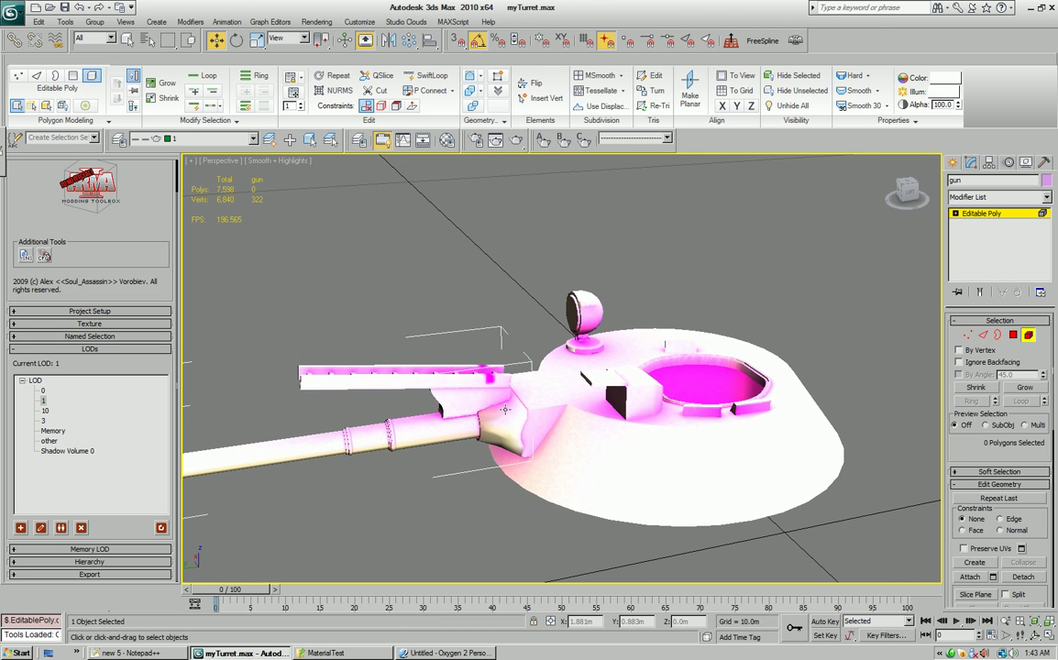
pyautogui.scroll(1, 601, 316)
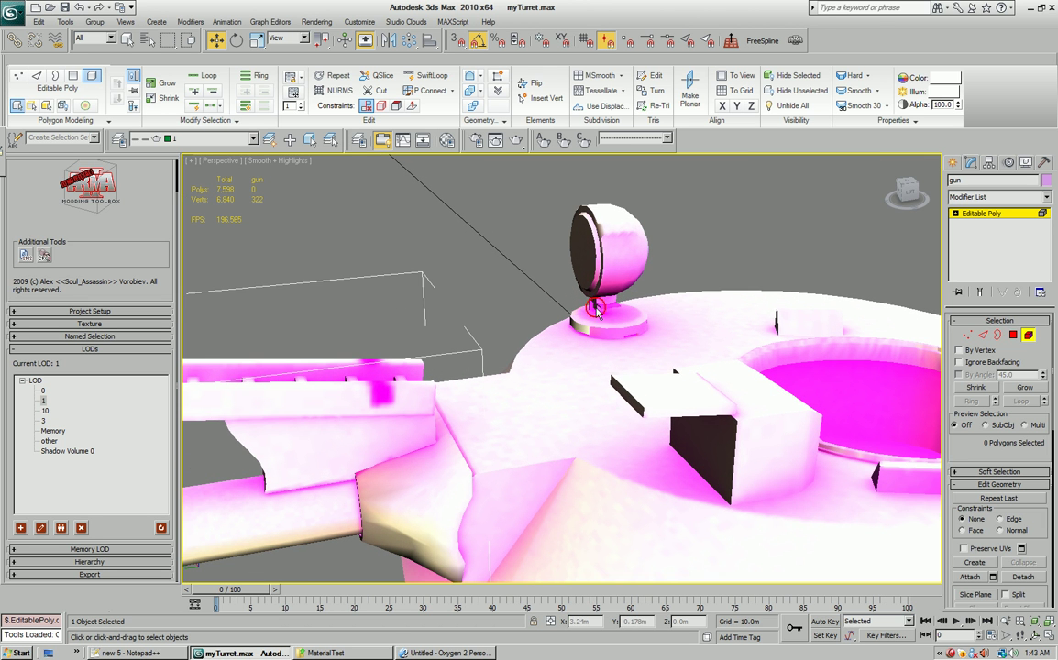
pyautogui.click(1028, 336)
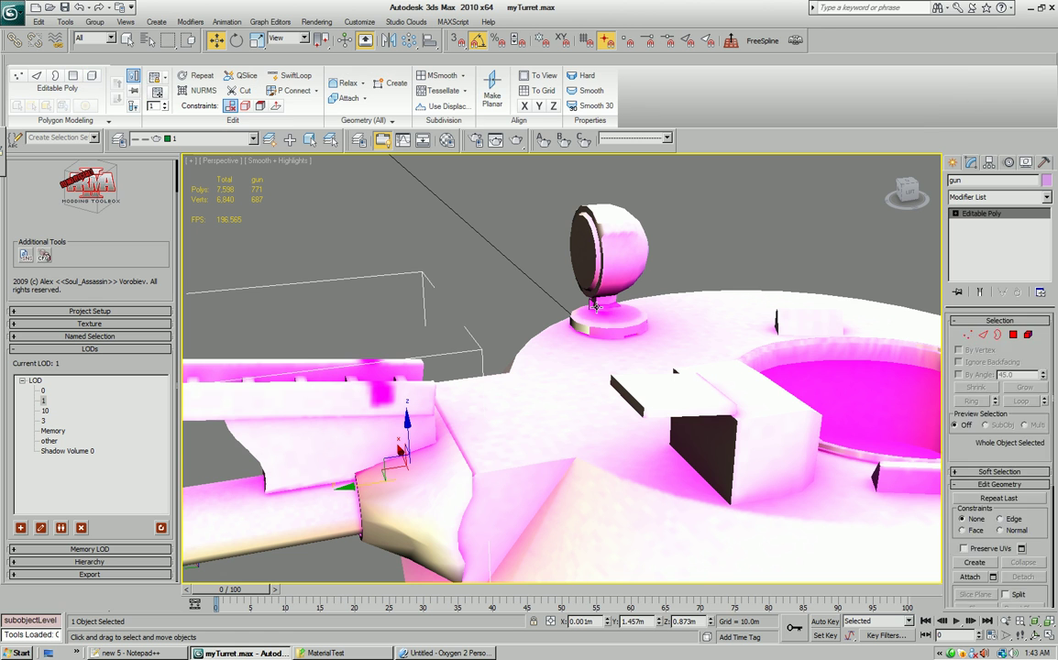
pyautogui.click(1028, 336)
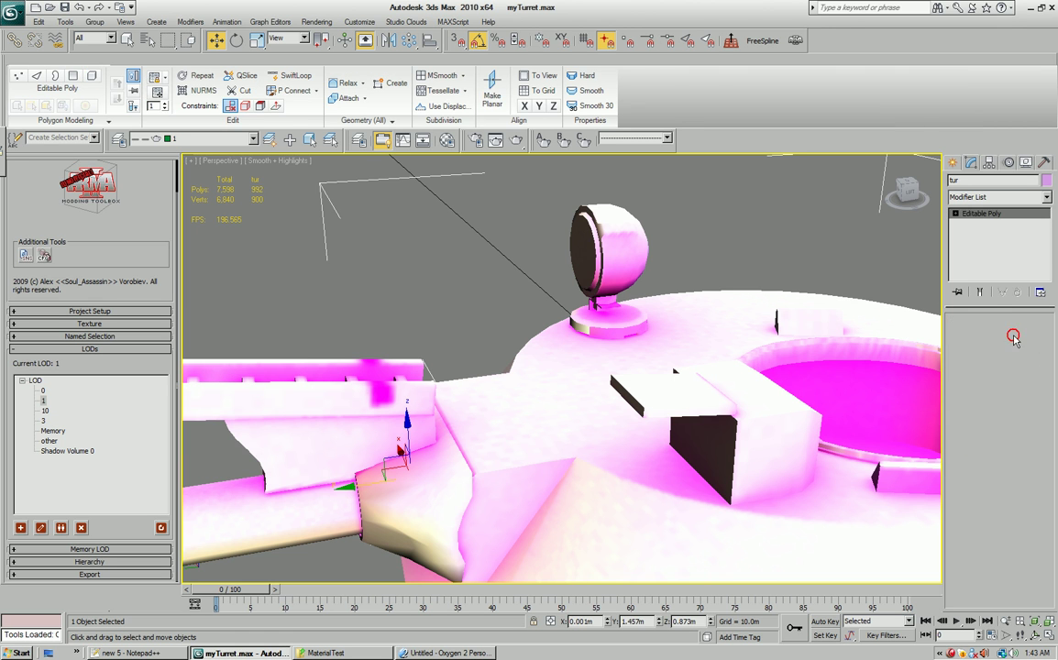
pyautogui.click(615, 316)
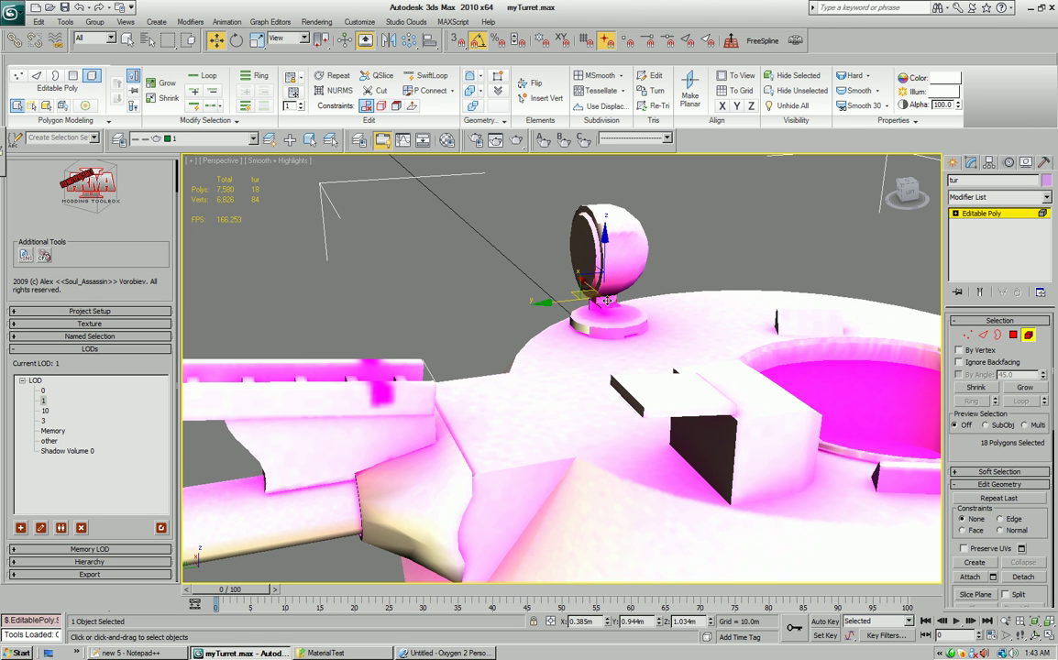
pyautogui.press('Delete')
pyautogui.click(1029, 335)
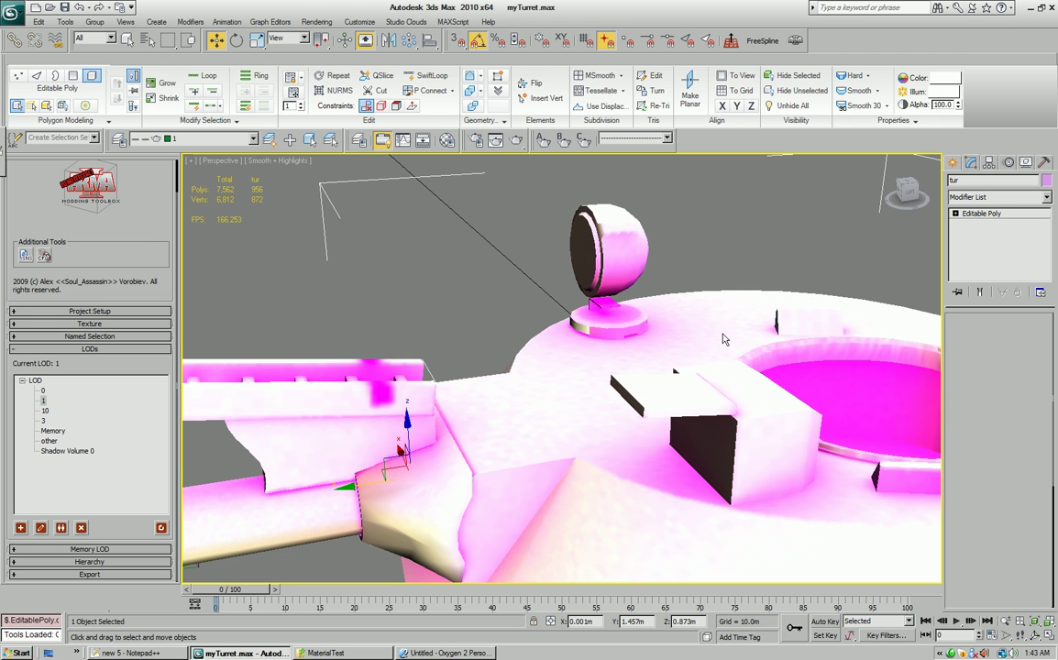
pyautogui.scroll(-5, 621, 322)
pyautogui.scroll(-4, 621, 322)
pyautogui.keyDown('alt'); pyautogui.moveTo(622, 322); pyautogui.dragTo(630, 390, button='middle'); pyautogui.keyUp('alt')
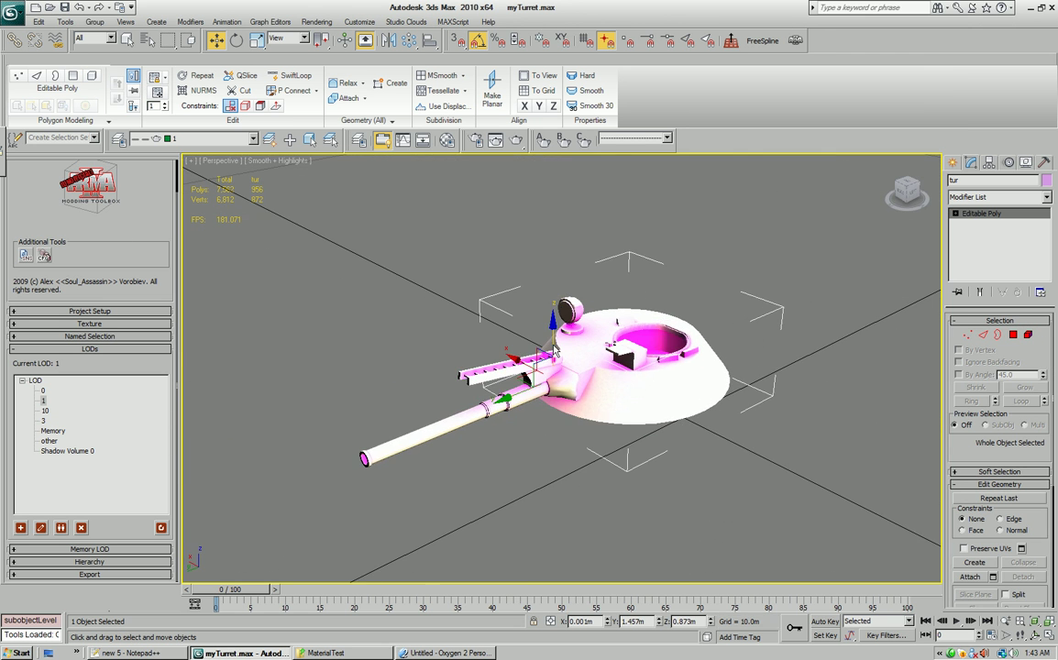
# Step: Make LOD 3 current and delete the searchlight element from the turret object
pyautogui.click(42, 421)
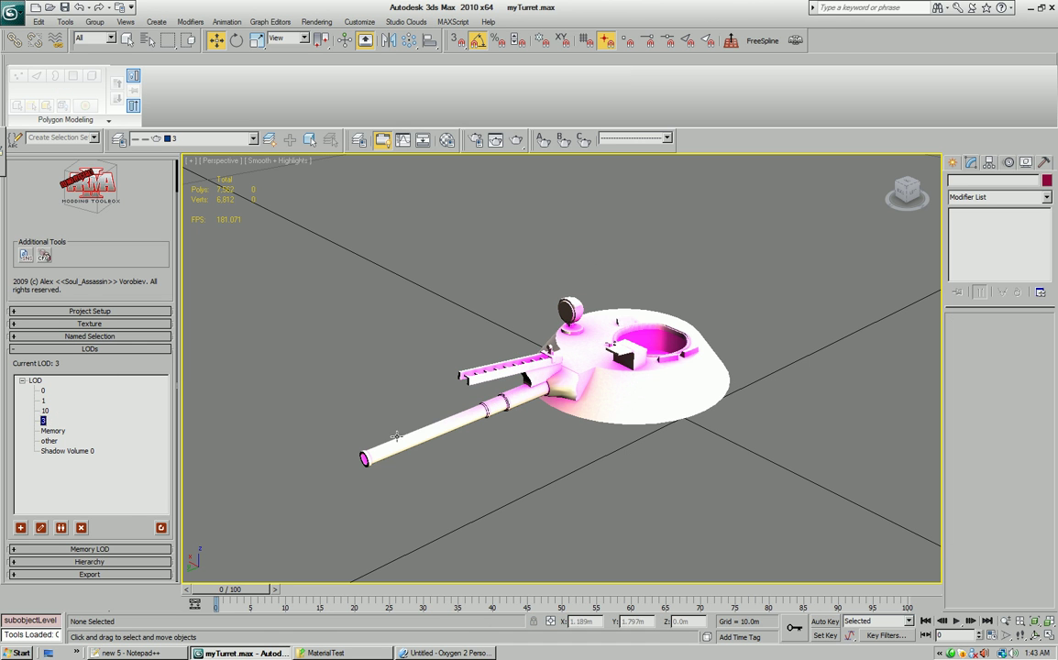
pyautogui.scroll(5, 570, 432)
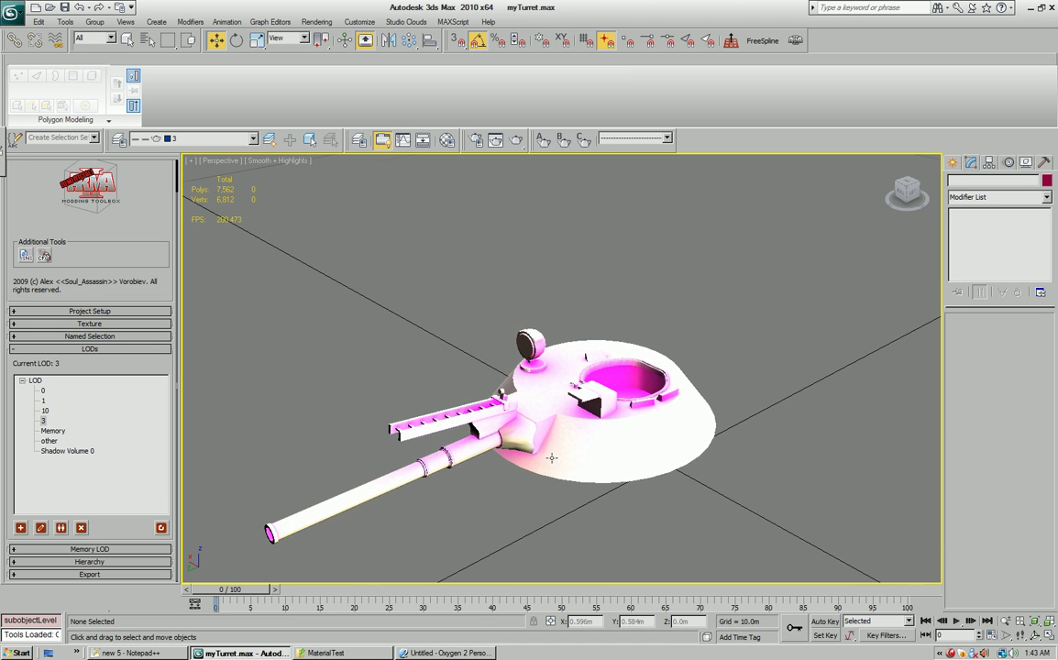
pyautogui.scroll(4, 483, 422)
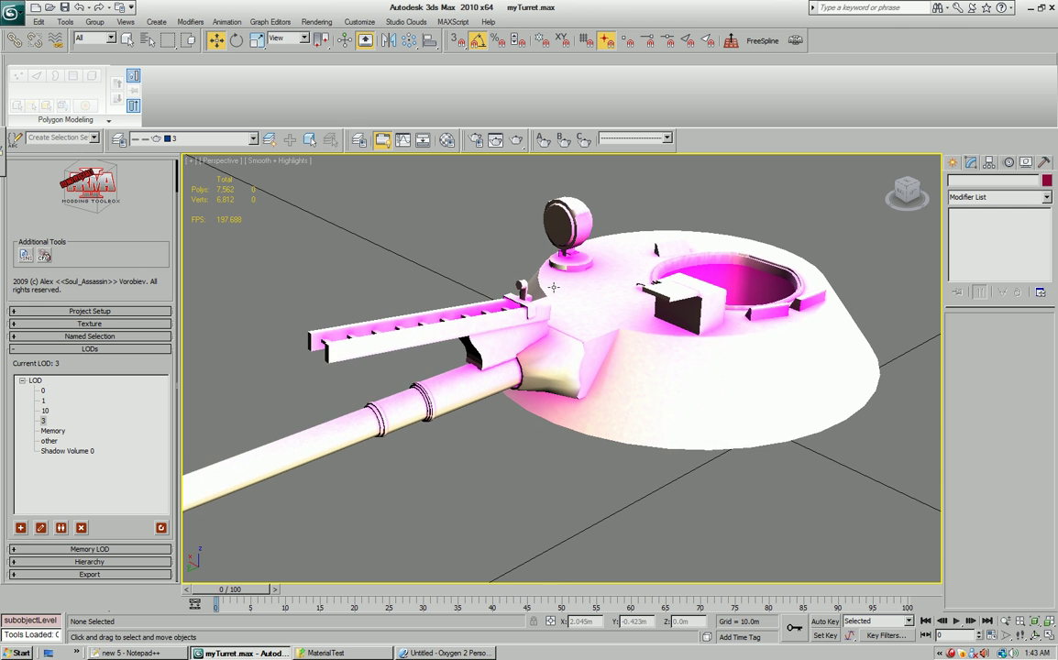
pyautogui.scroll(-2, 574, 279)
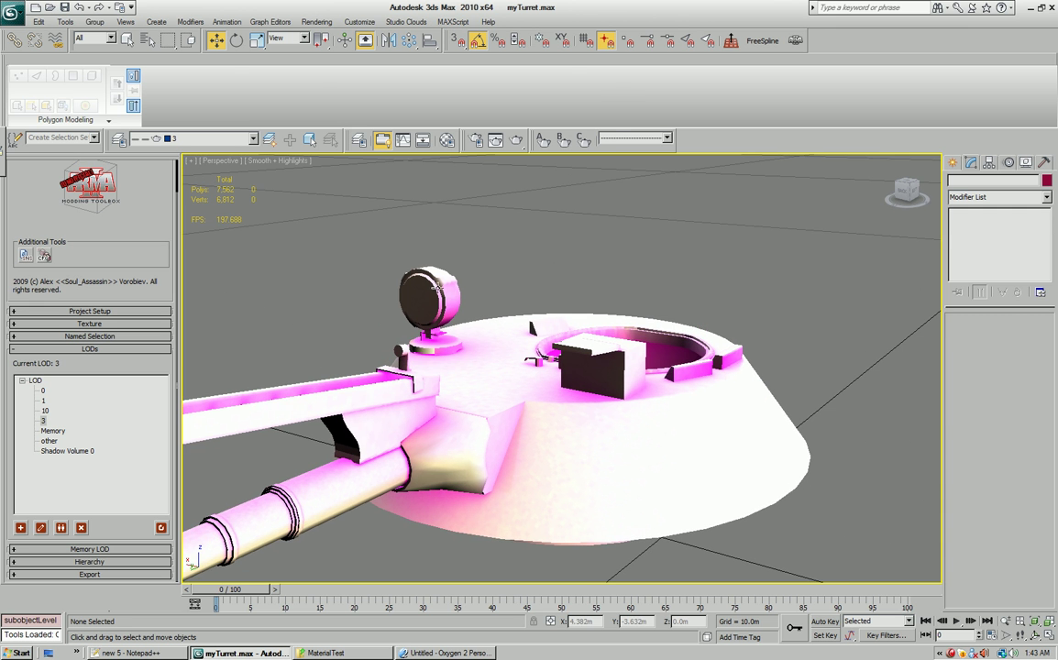
pyautogui.click(624, 304)
pyautogui.scroll(-3, 624, 304)
pyautogui.keyDown('alt'); pyautogui.moveTo(624, 304); pyautogui.dragTo(551, 353, button='middle'); pyautogui.keyUp('alt')
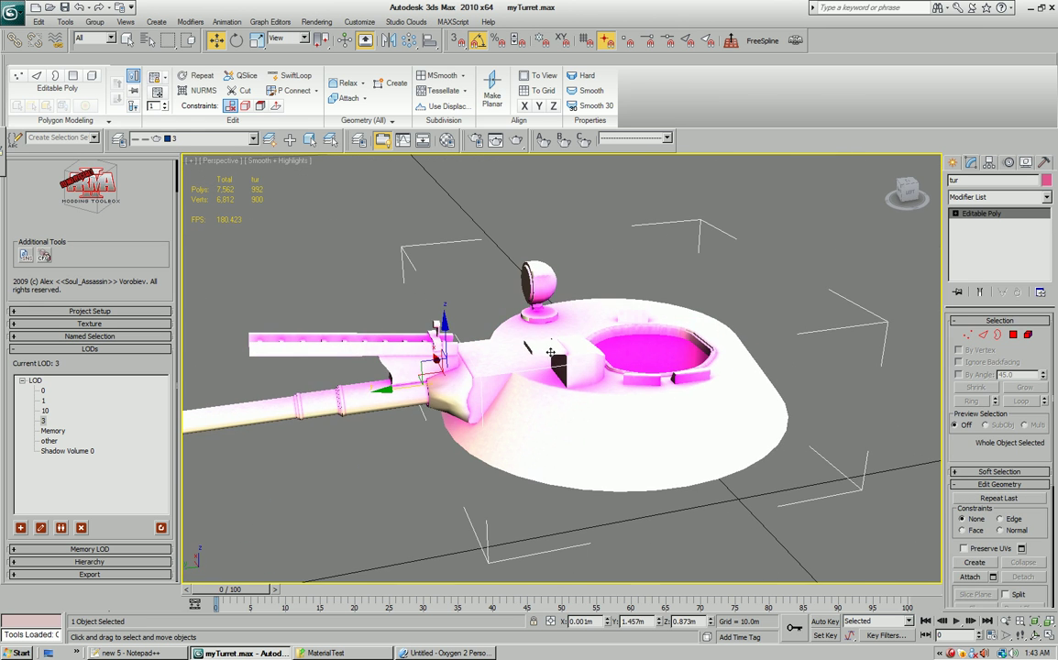
pyautogui.click(1028, 335)
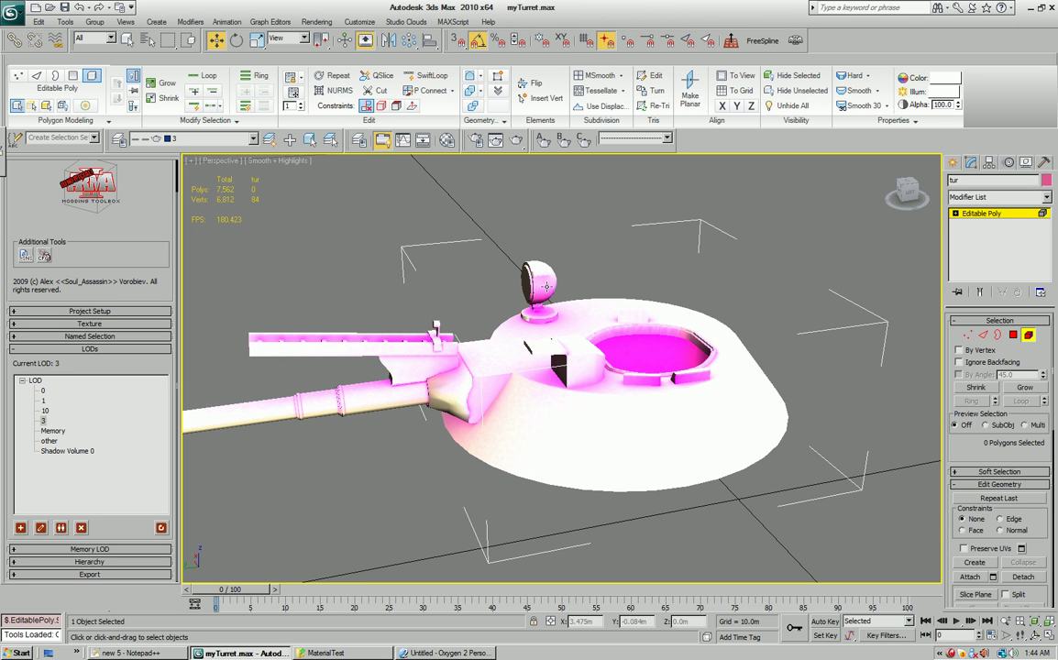
pyautogui.doubleClick(546, 281)
pyautogui.press('Delete')
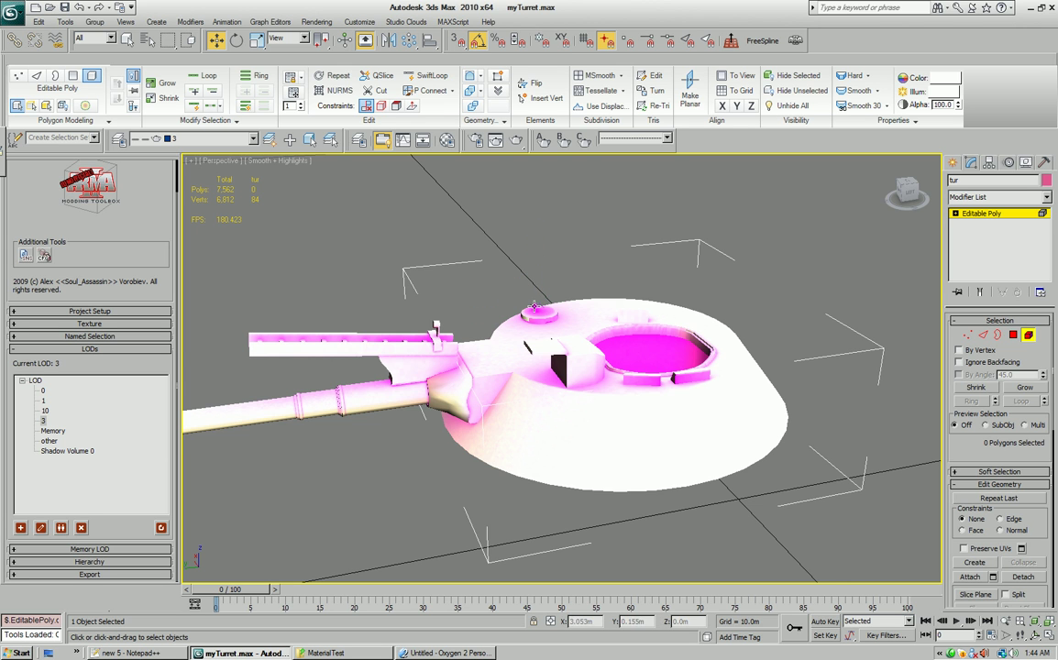
# Step: Delete the small leftover element at the searchlight's round base on the turret in LOD 3
pyautogui.scroll(3, 534, 309)
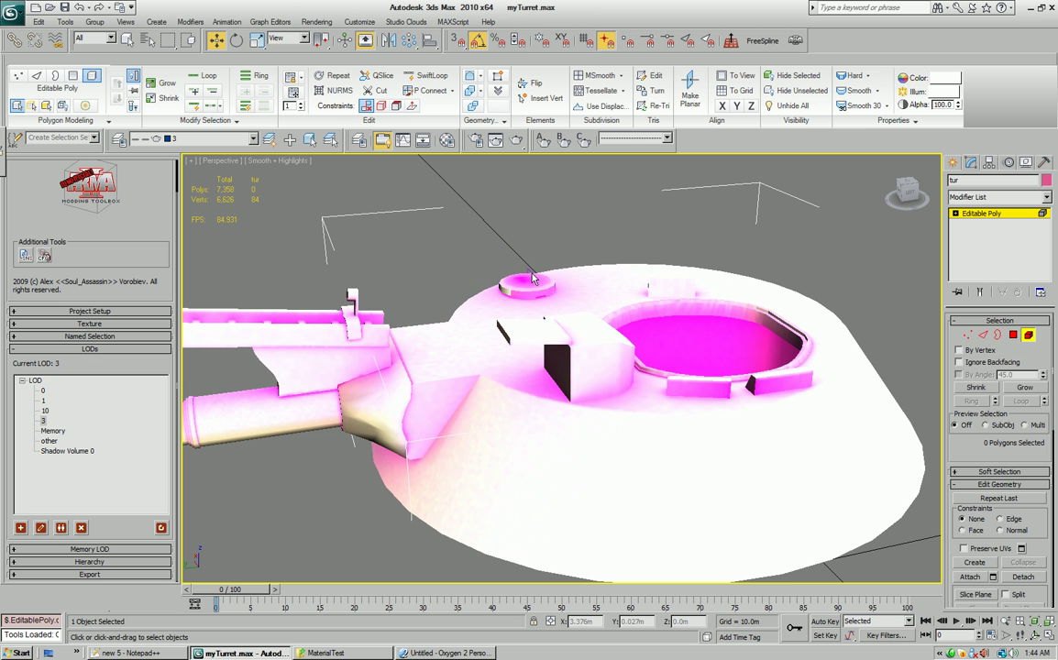
pyautogui.click(532, 278)
pyautogui.press('Delete')
pyautogui.scroll(-4, 561, 312)
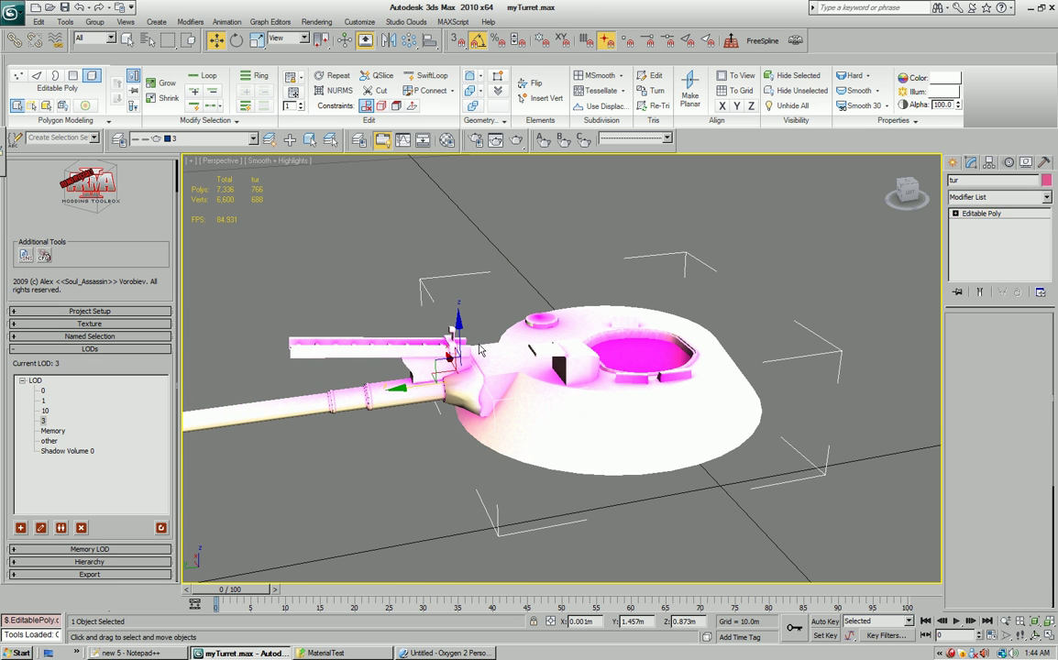
# Step: Delete the upper rail and sight elements above the barrel from the gun object in LOD 3
pyautogui.click(1029, 337)
pyautogui.click(467, 341)
pyautogui.press('4')
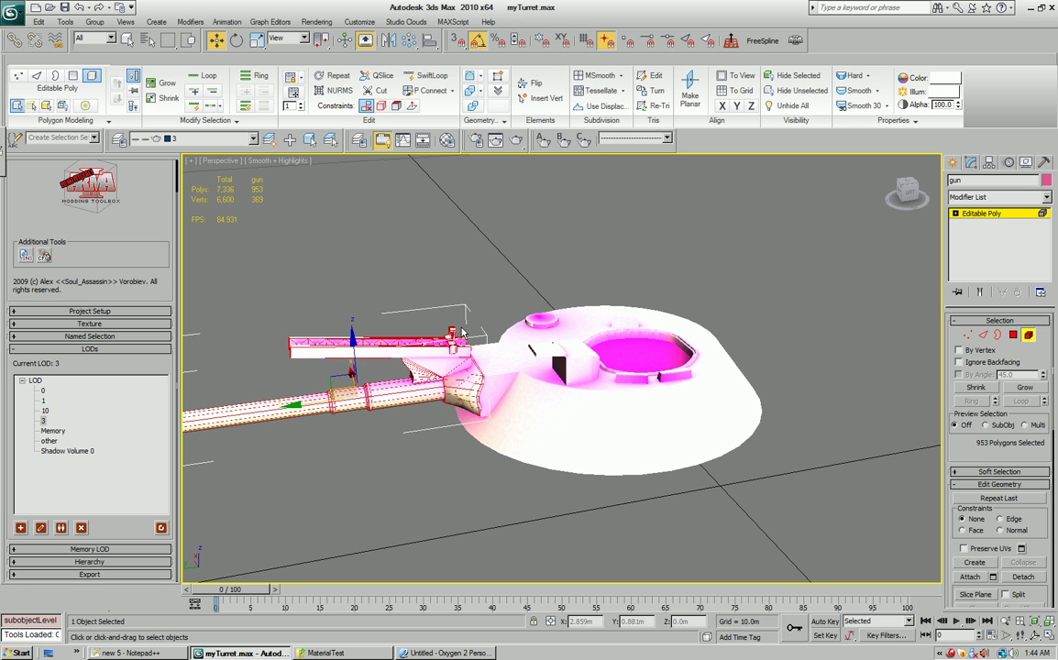
pyautogui.click(437, 353)
pyautogui.press('Delete')
pyautogui.click(1012, 336)
pyautogui.click(744, 349)
pyautogui.scroll(-4, 553, 295)
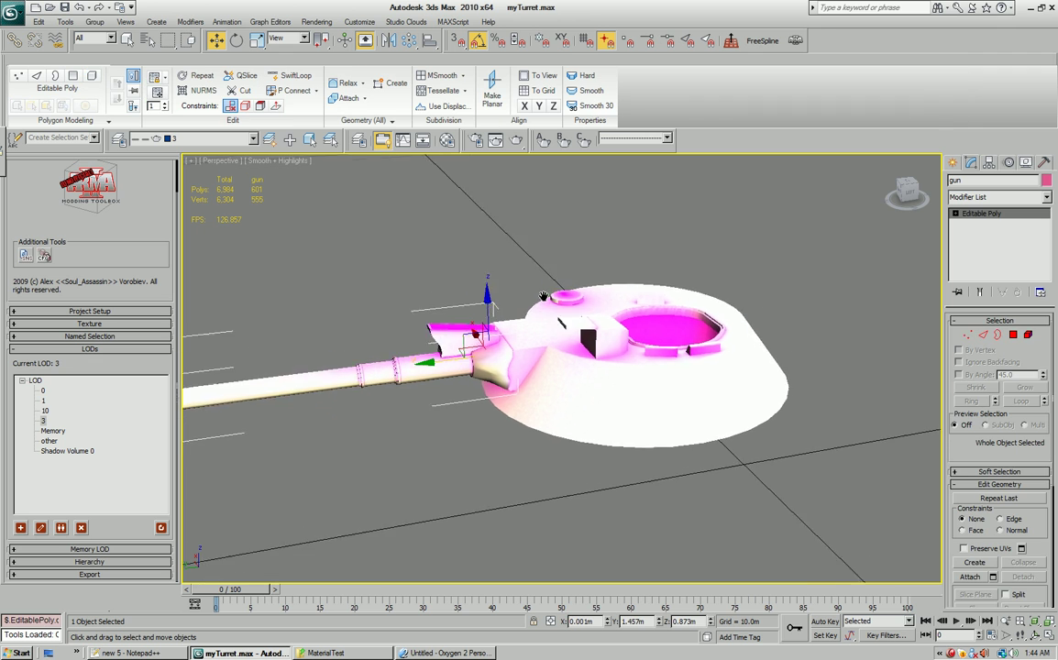
# Step: Remove LOD 10 from the model and confirm its deletion
pyautogui.click(45, 411)
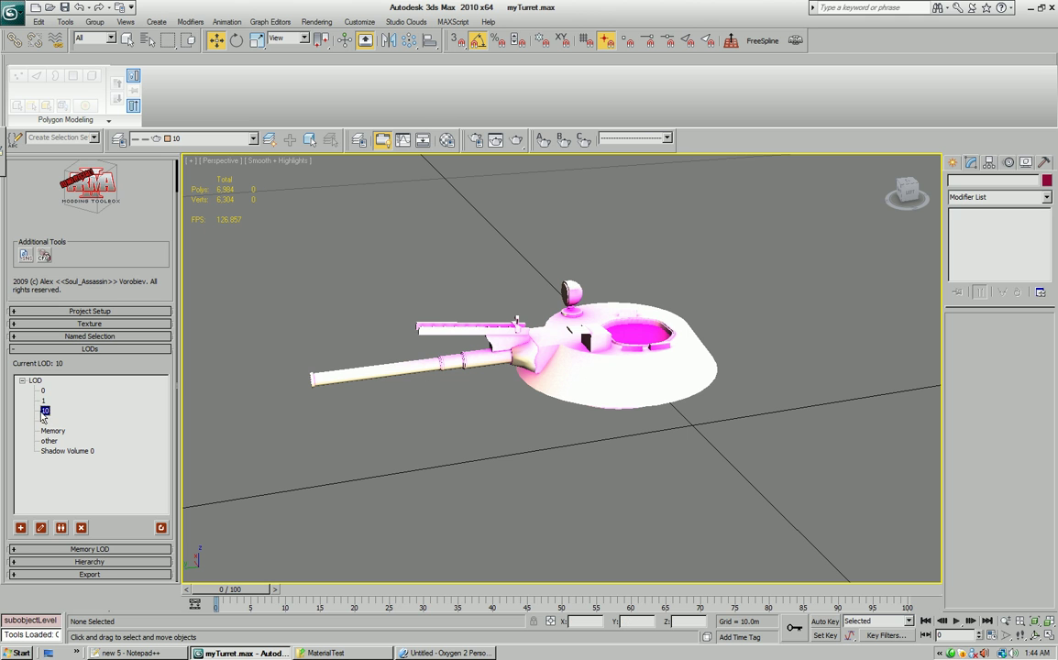
pyautogui.click(81, 528)
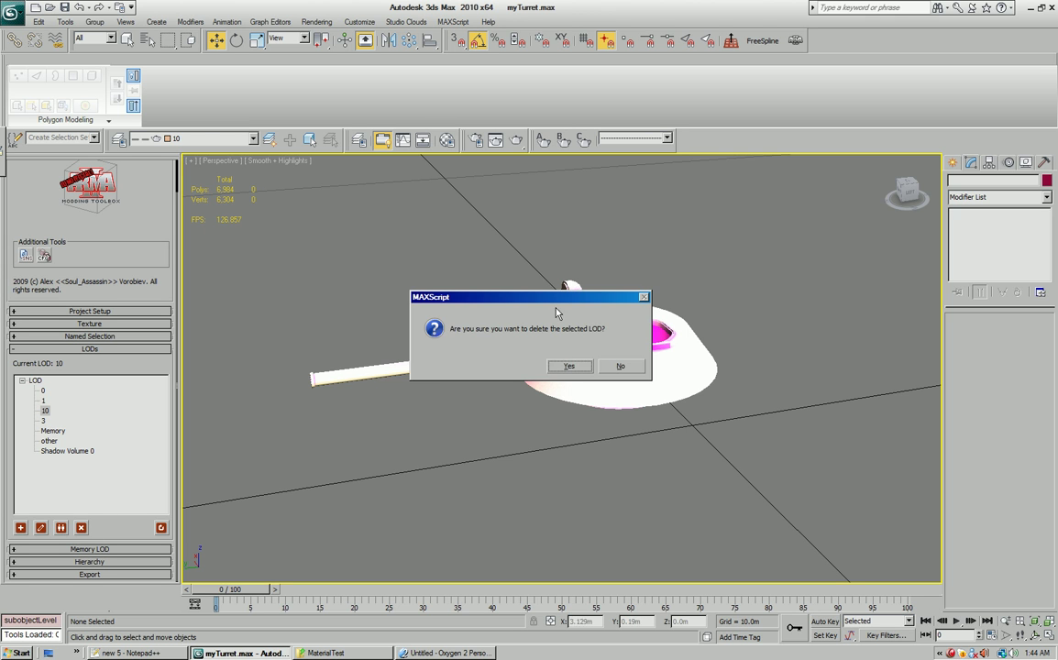
pyautogui.click(558, 365)
# Step: Duplicate the simplified LOD 3 as a new LOD named 10
pyautogui.click(43, 410)
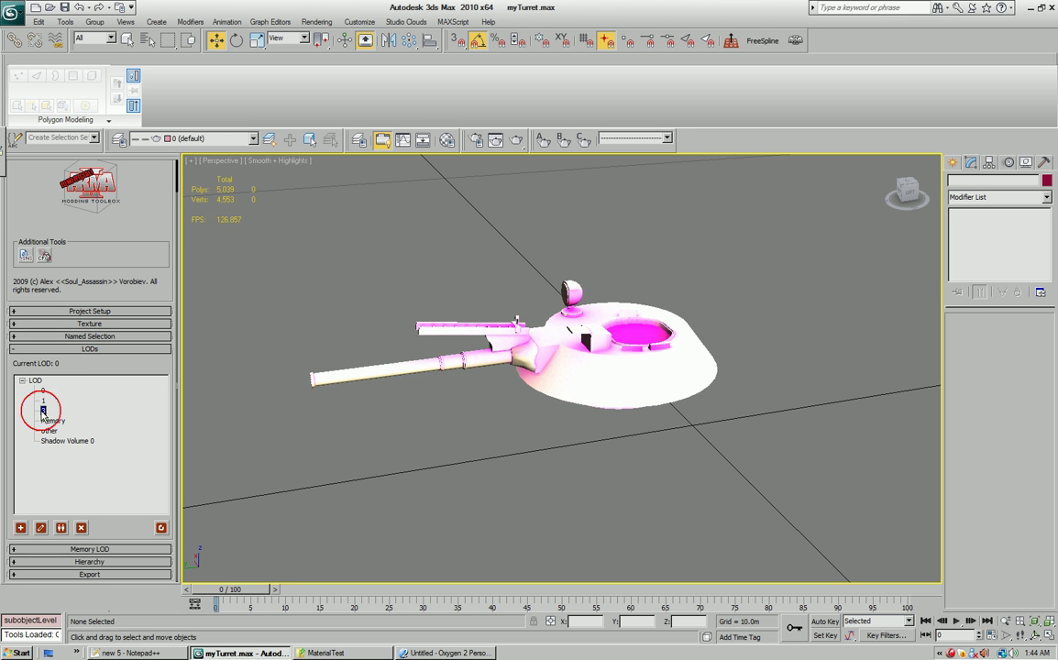
pyautogui.click(40, 528)
pyautogui.moveTo(496, 317); pyautogui.dragTo(438, 320)
pyautogui.click(593, 334)
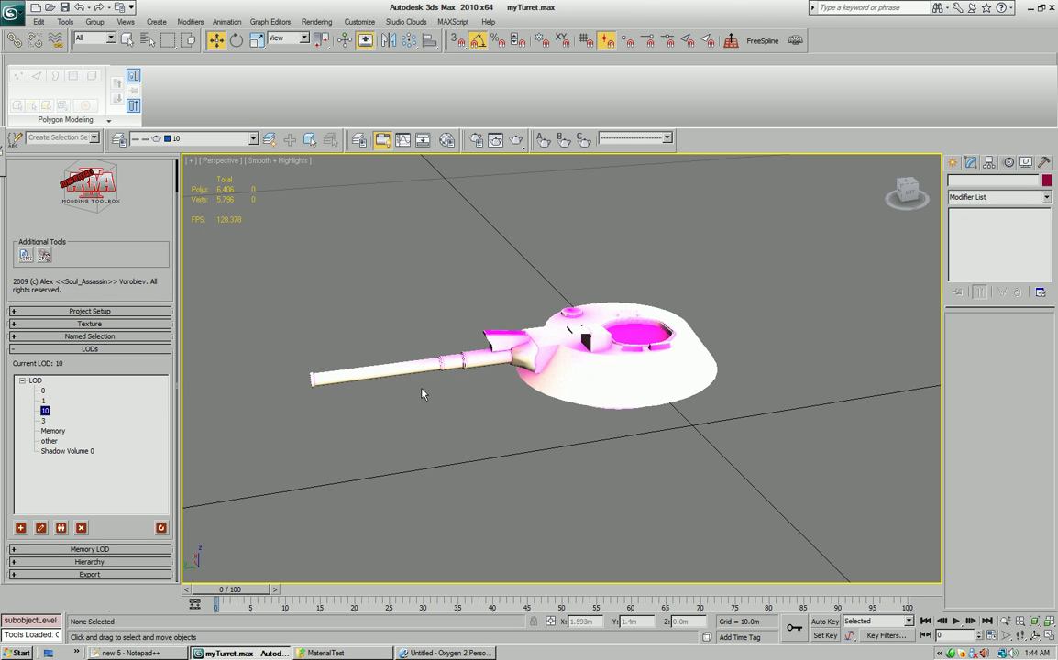
# Step: Delete the bracket element above the barrel from the gun object in LOD 10
pyautogui.scroll(4, 457, 399)
pyautogui.scroll(2, 457, 400)
pyautogui.click(503, 389)
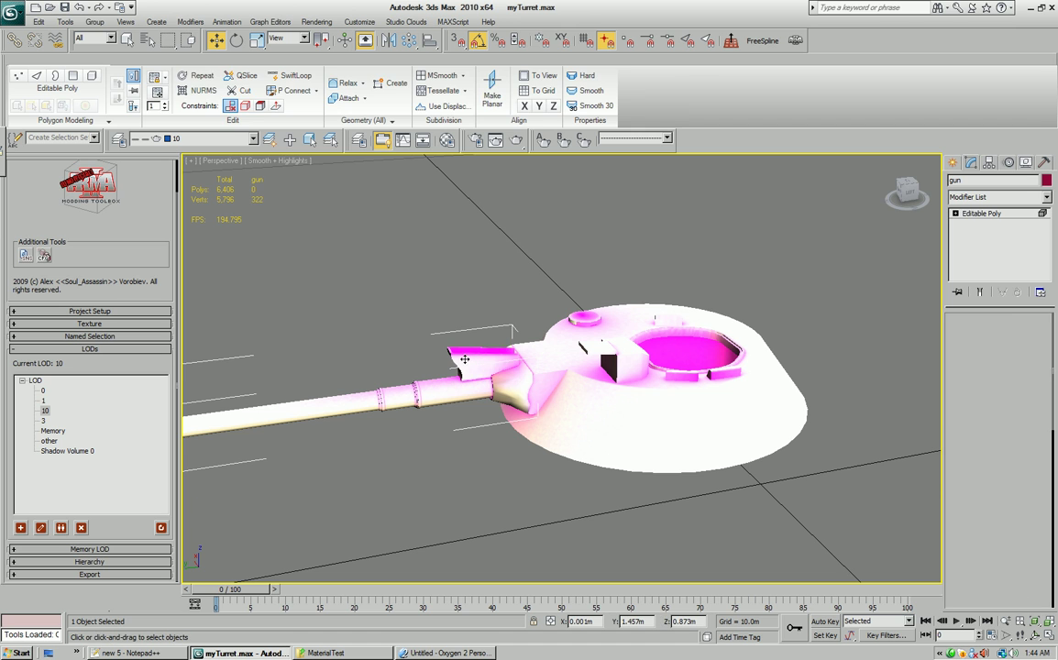
pyautogui.press('4')
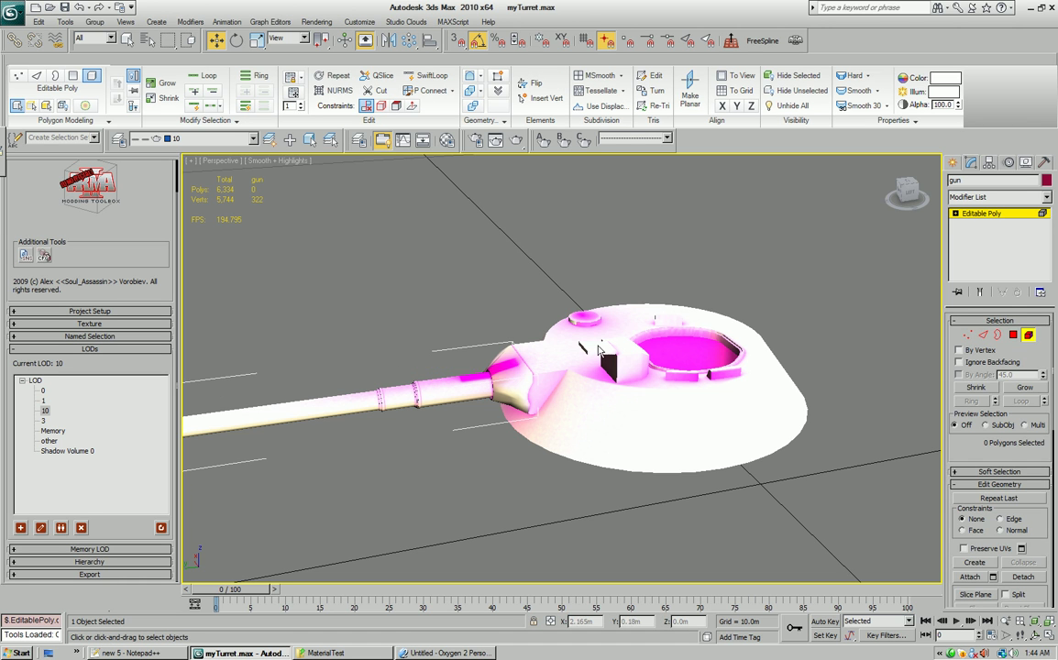
pyautogui.rightClick(622, 354)
pyautogui.click(621, 367)
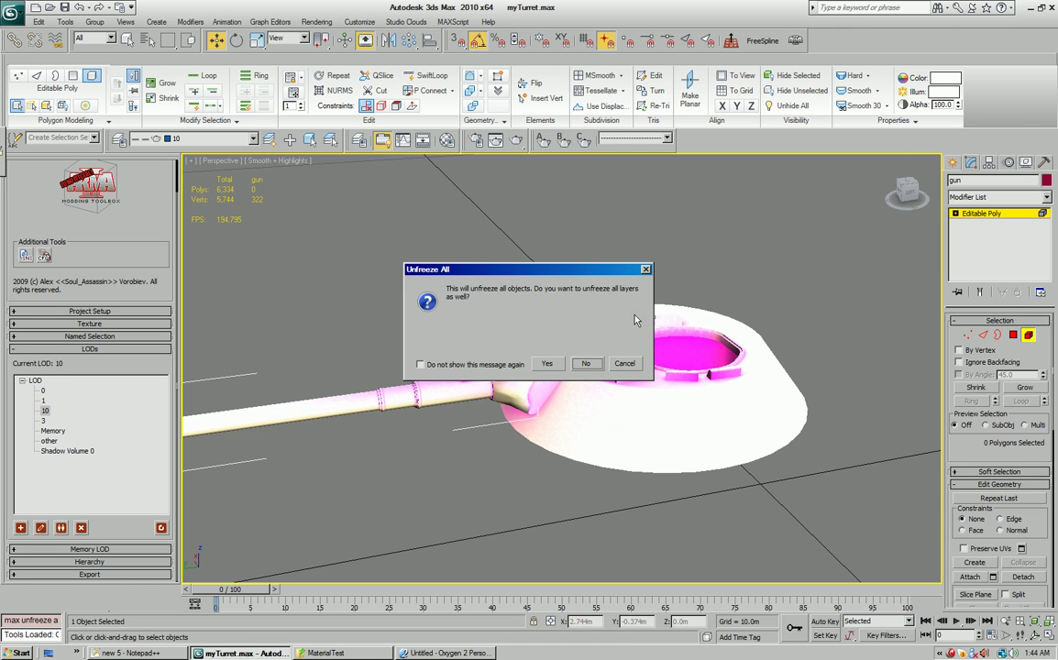
pyautogui.click(626, 364)
# Step: Delete the flat plate element on top of the box beside the hatch from the turret in LOD 10
pyautogui.click(1028, 340)
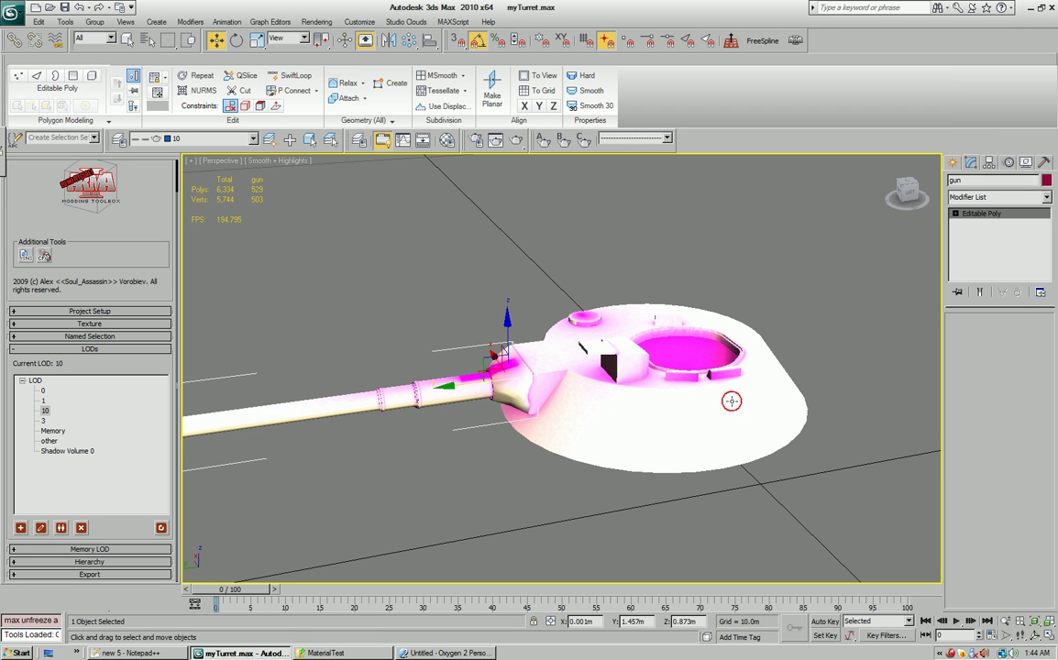
pyautogui.click(685, 373)
pyautogui.press('4')
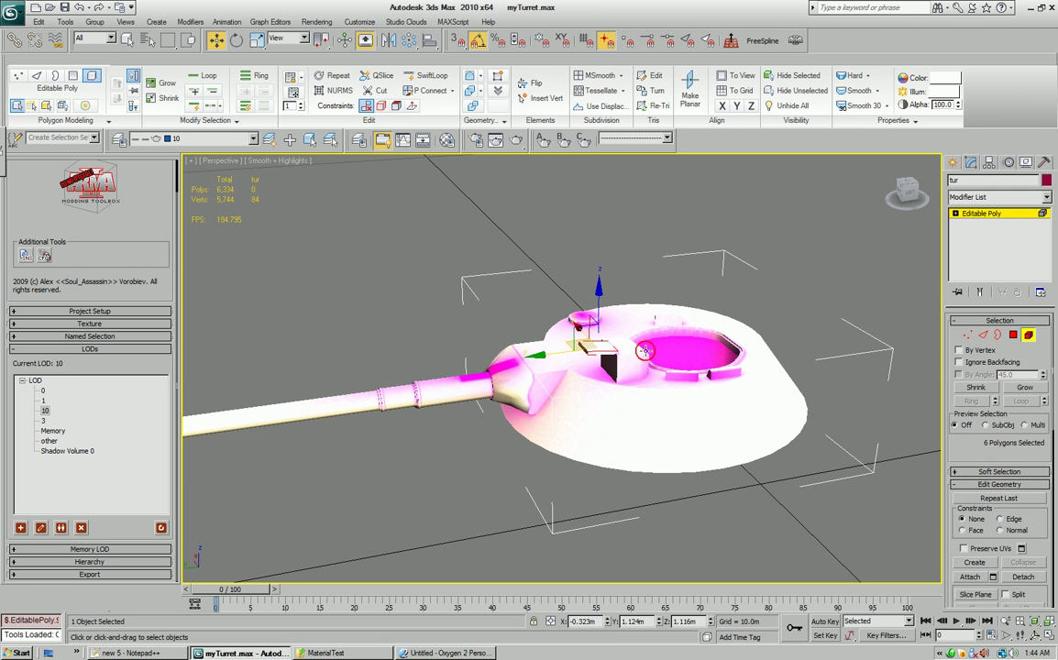
pyautogui.click(703, 357)
pyautogui.click(1028, 337)
pyautogui.scroll(-3, 695, 317)
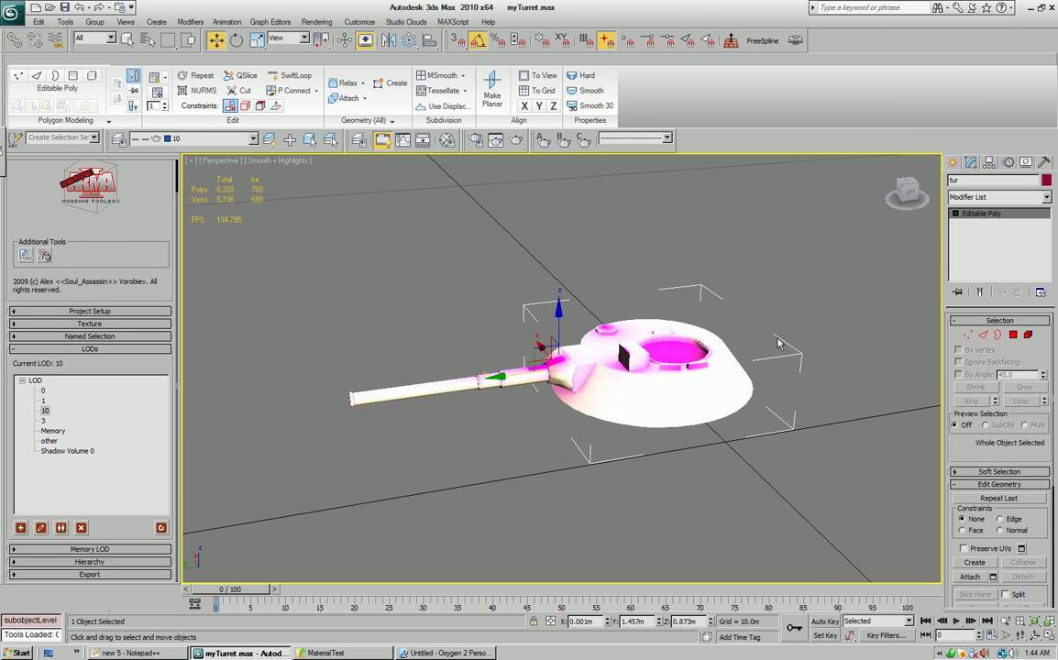
pyautogui.scroll(5, 699, 328)
pyautogui.keyDown('alt'); pyautogui.moveTo(699, 328); pyautogui.dragTo(763, 414, button='middle'); pyautogui.keyUp('alt')
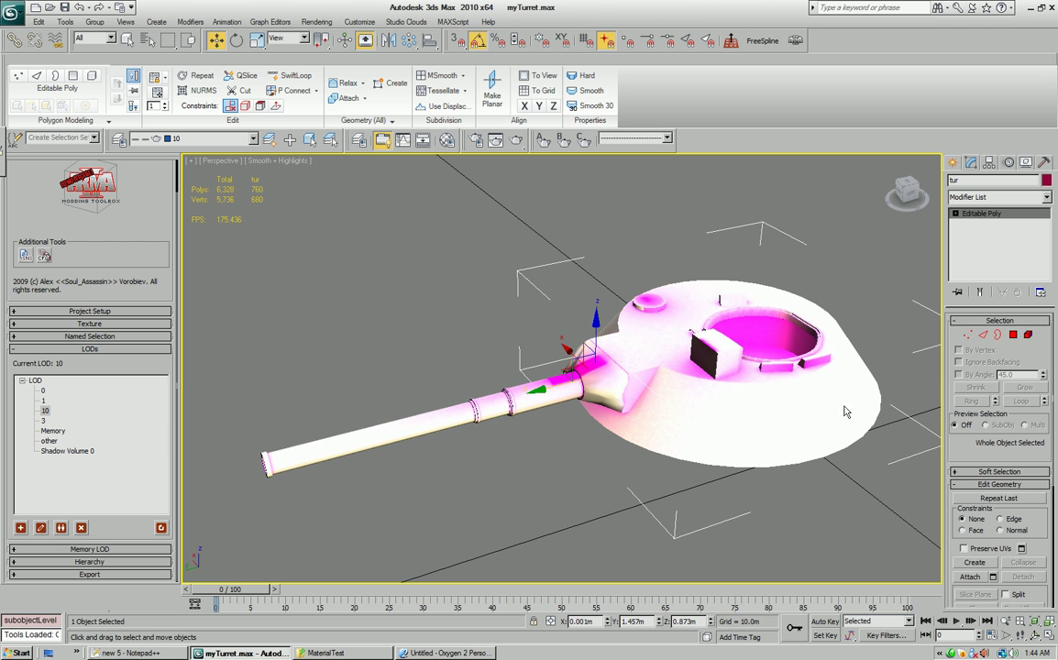
# Step: Make the empty Shadow Volume 0 LOD current, then remove it and confirm its deletion
pyautogui.click(65, 451)
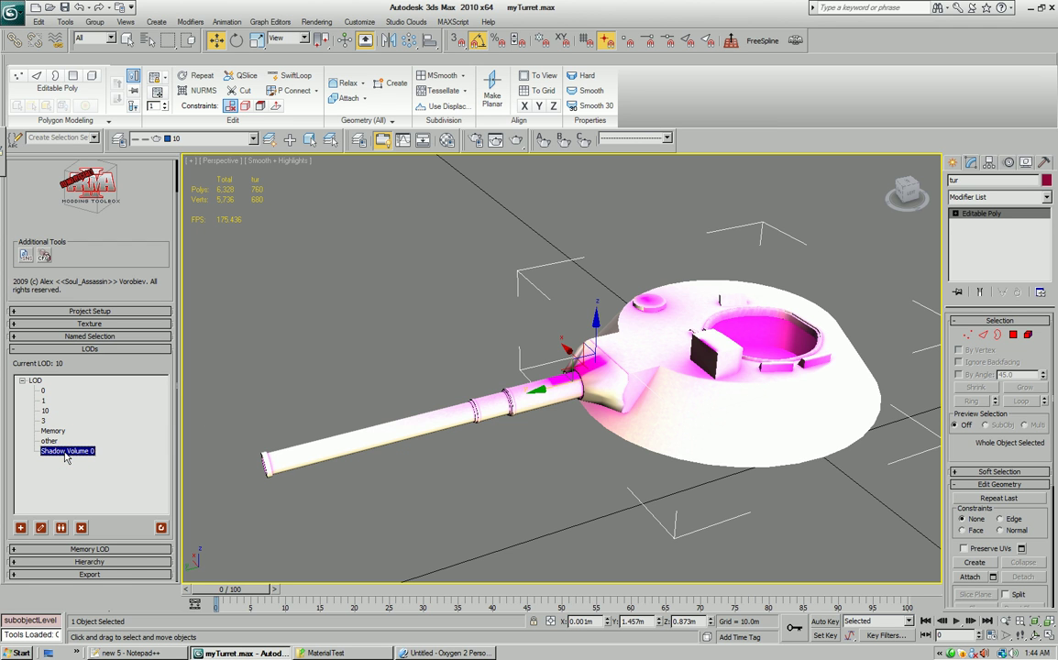
pyautogui.doubleClick(64, 452)
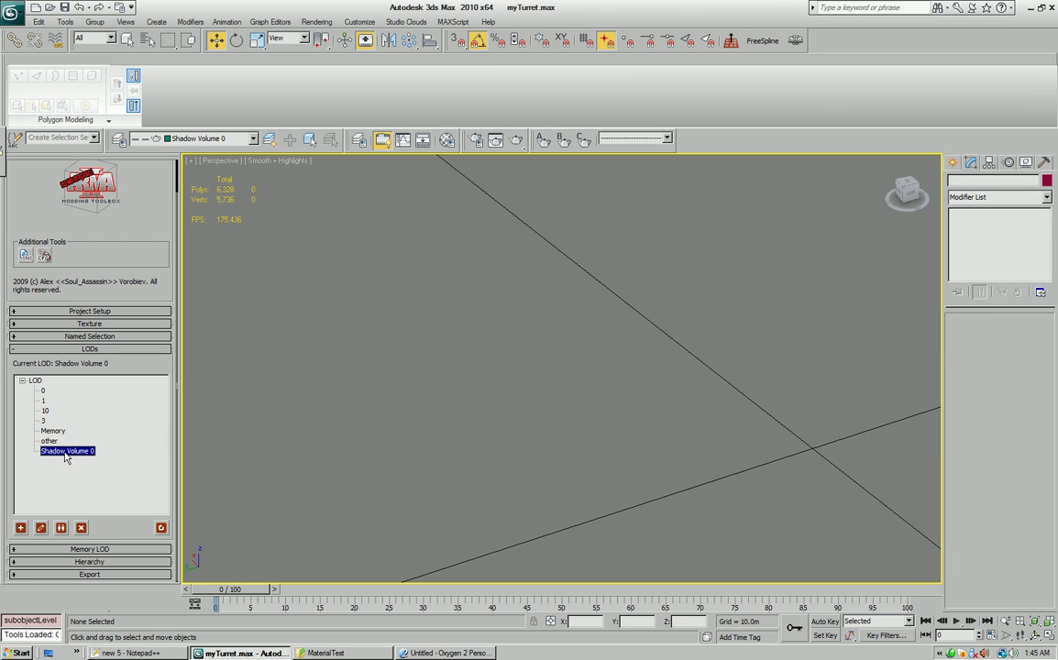
pyautogui.moveTo(450, 498); pyautogui.dragTo(452, 475, button='middle')
pyautogui.scroll(-4, 454, 445)
pyautogui.scroll(-2, 454, 448)
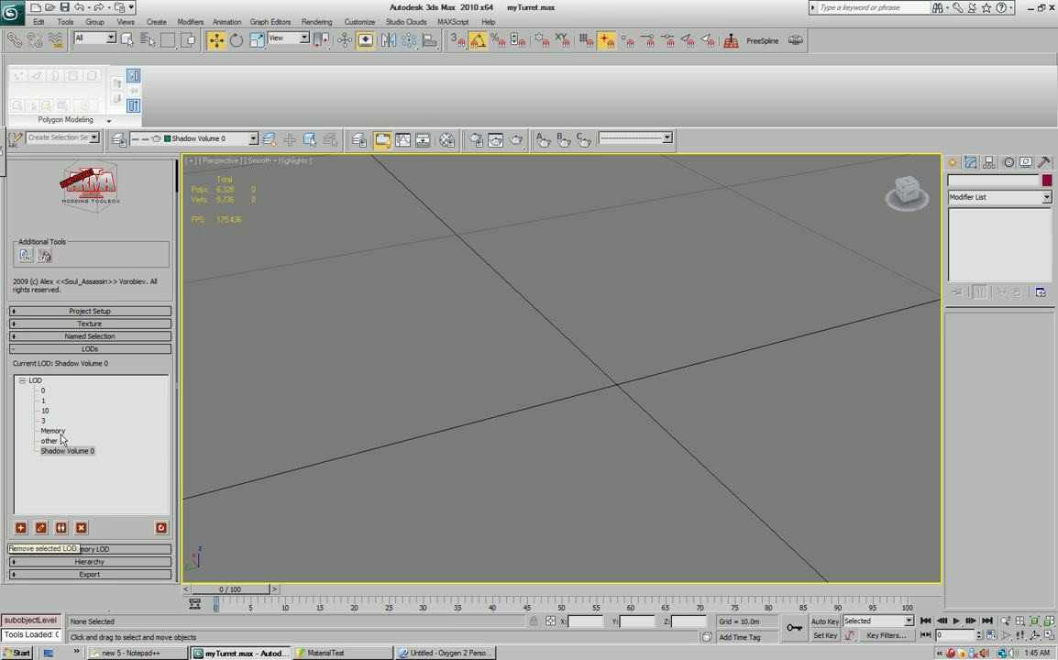
pyautogui.click(63, 451)
pyautogui.click(81, 527)
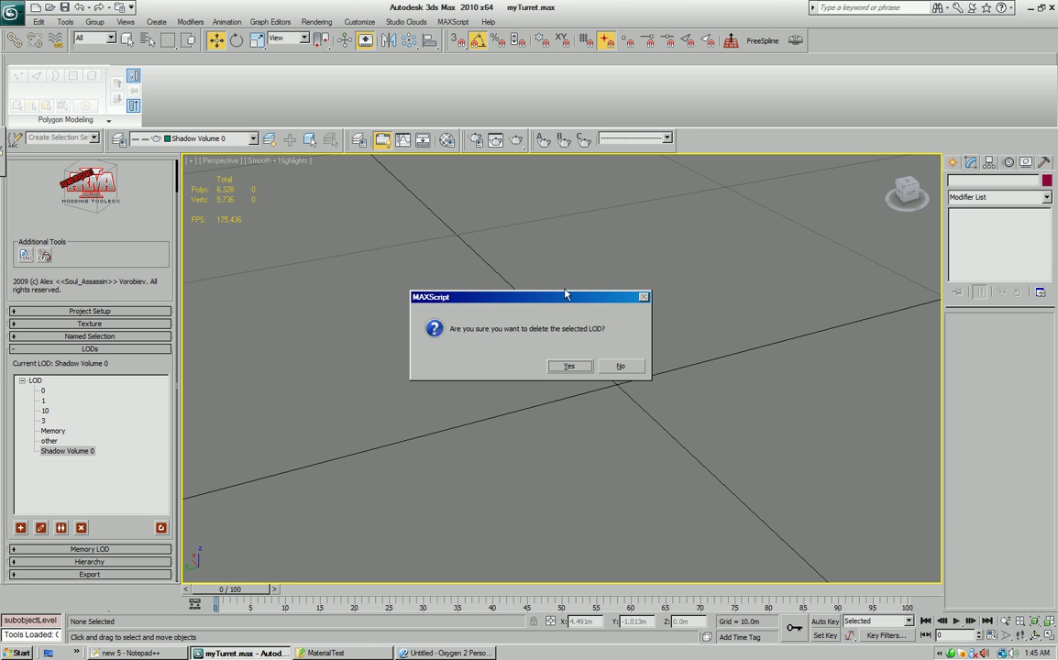
pyautogui.click(567, 366)
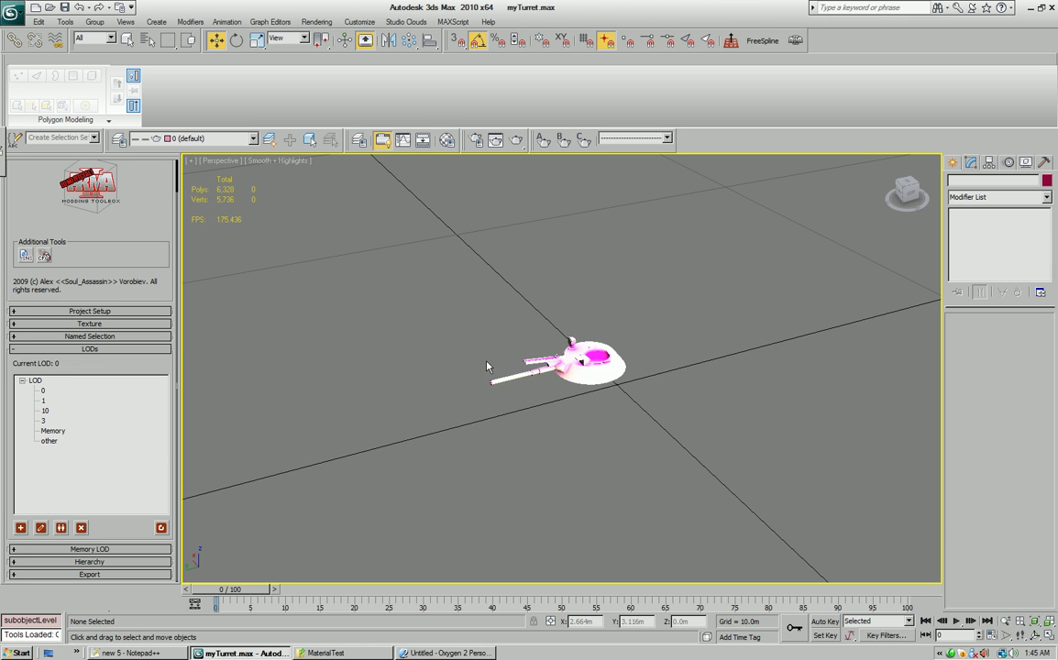
# Step: Duplicate LOD 1 as a new LOD using the Shadow Volume 0 preset
pyautogui.click(42, 420)
pyautogui.scroll(6, 488, 393)
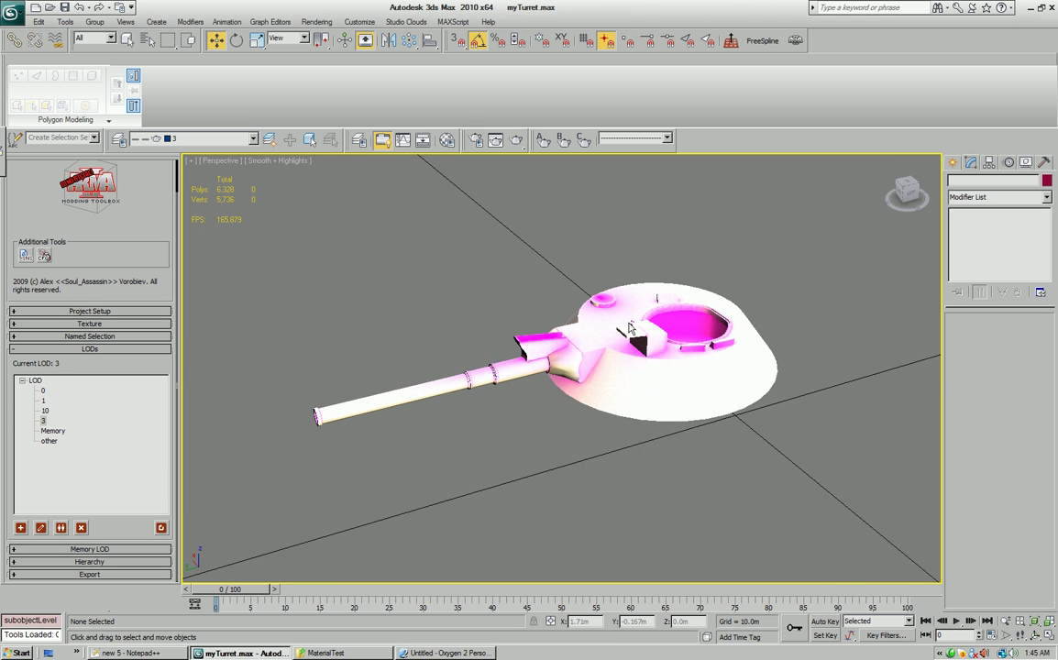
pyautogui.click(42, 401)
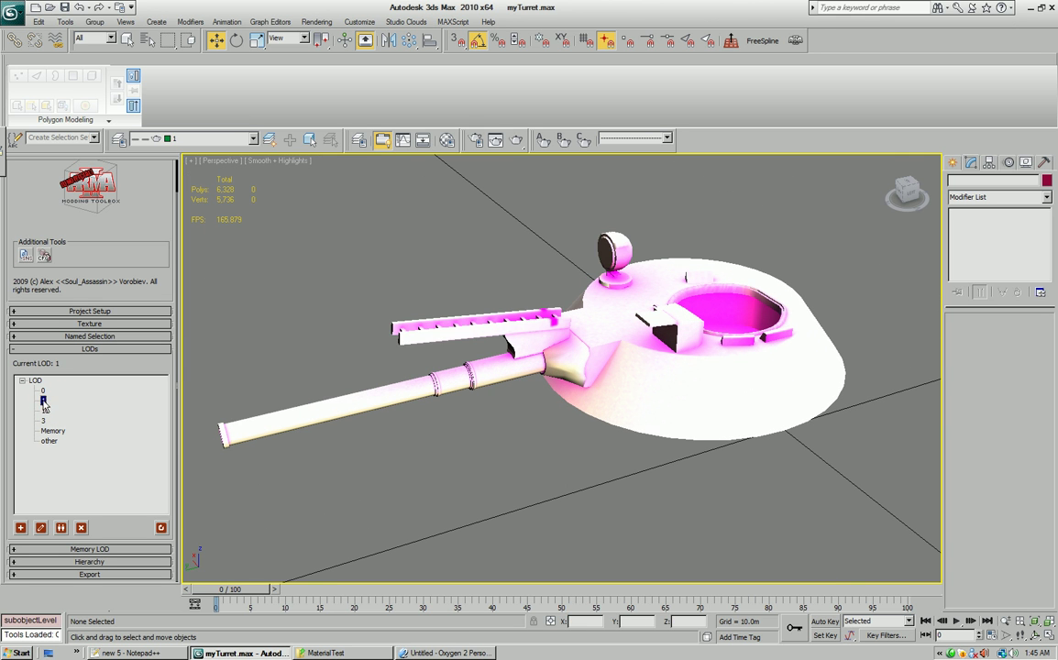
pyautogui.scroll(-2, 524, 376)
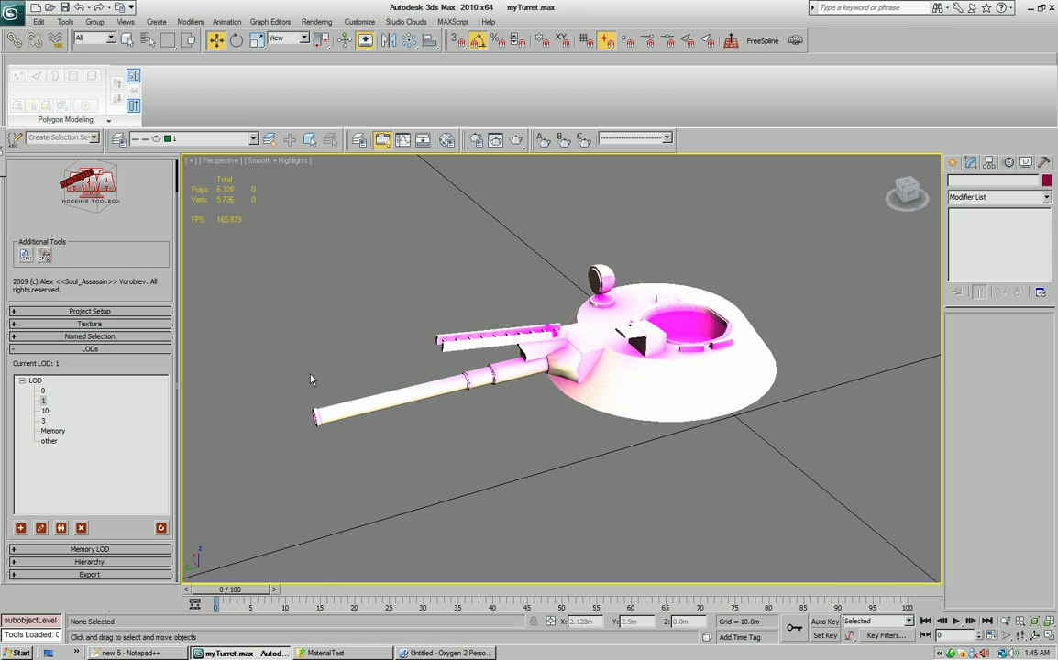
pyautogui.click(61, 528)
pyautogui.click(541, 334)
pyautogui.click(500, 359)
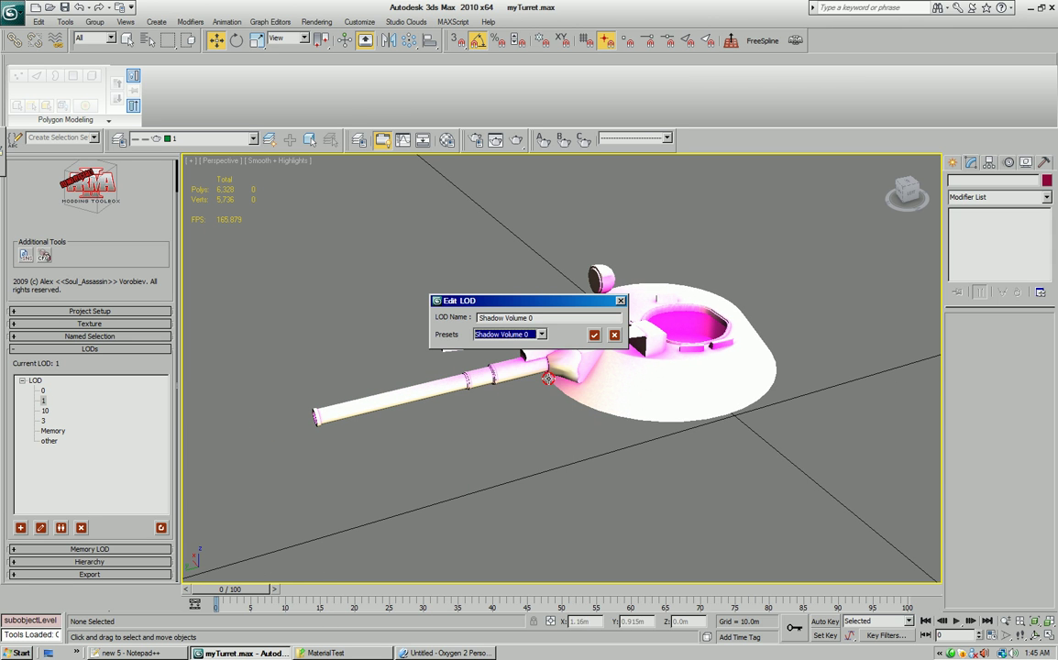
pyautogui.click(594, 335)
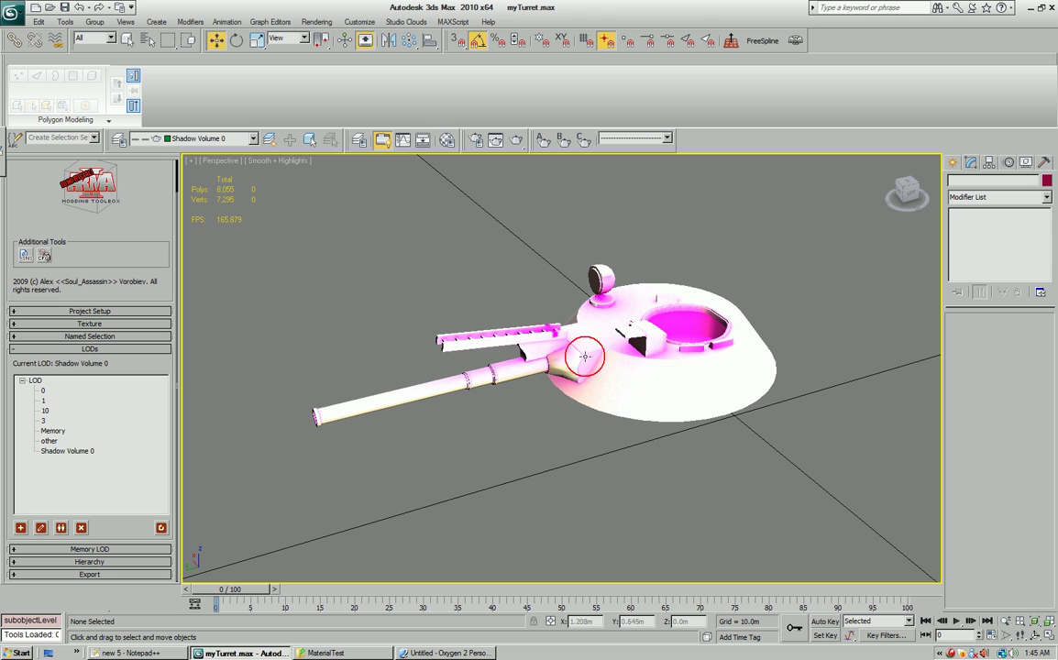
# Step: Compare the turret's detail in LOD 3, Shadow Volume 0 and LOD 0
pyautogui.click(43, 420)
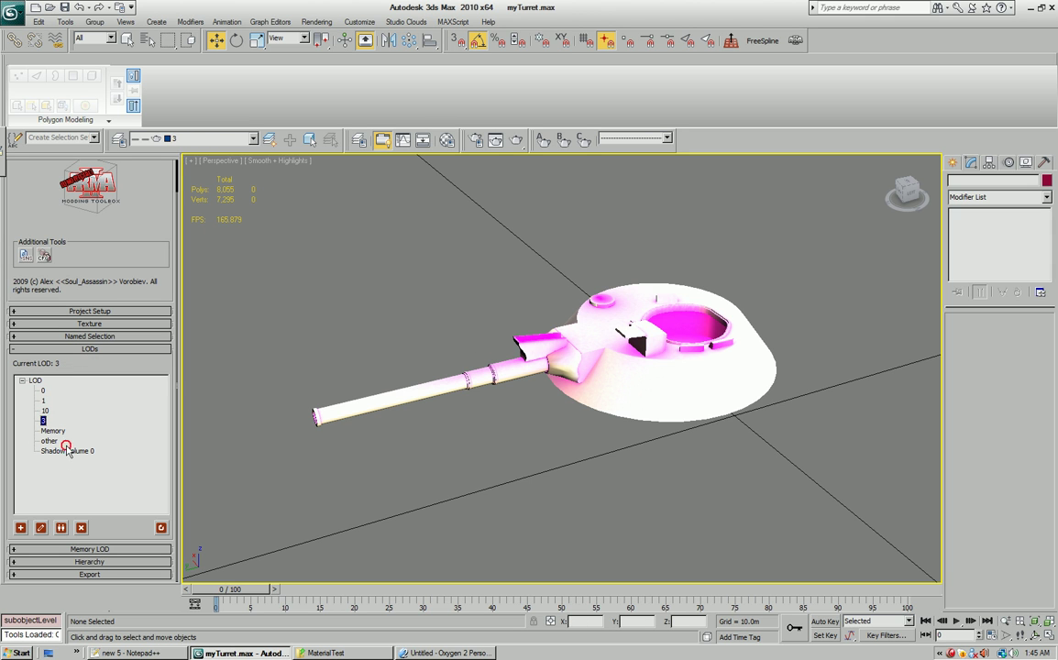
pyautogui.click(67, 450)
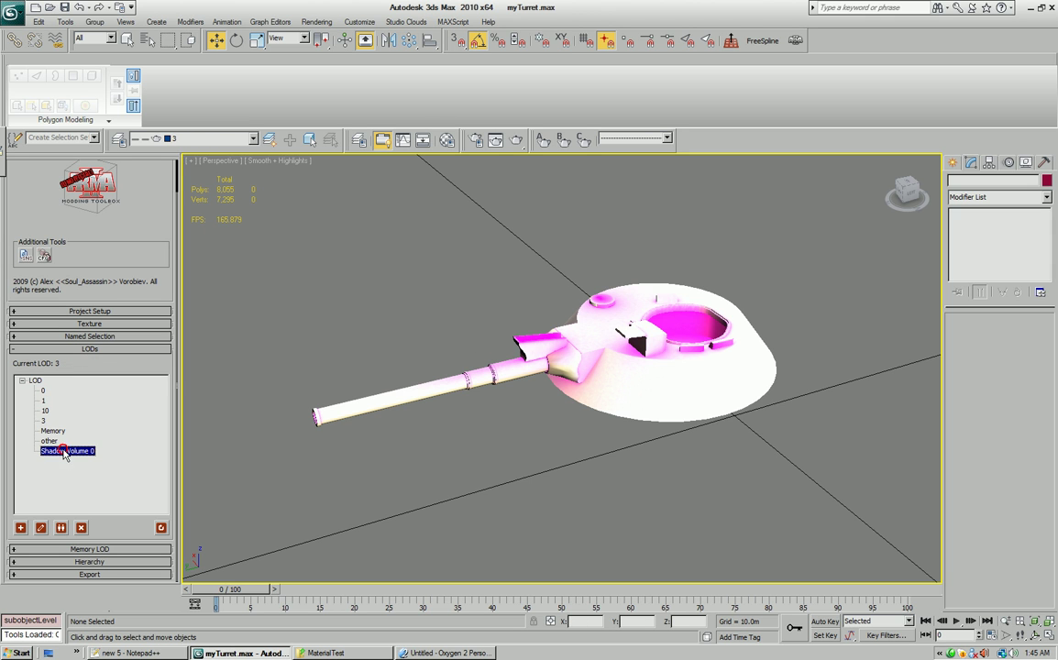
pyautogui.click(42, 390)
pyautogui.keyDown('alt'); pyautogui.moveTo(477, 438); pyautogui.dragTo(501, 425, button='middle'); pyautogui.keyUp('alt')
pyautogui.scroll(3, 477, 433)
pyautogui.moveTo(428, 445); pyautogui.dragTo(458, 417, button='middle')
# Step: Make LOD 10 current, review the presets offered in its Edit LOD settings, and cancel
pyautogui.click(45, 411)
pyautogui.click(40, 528)
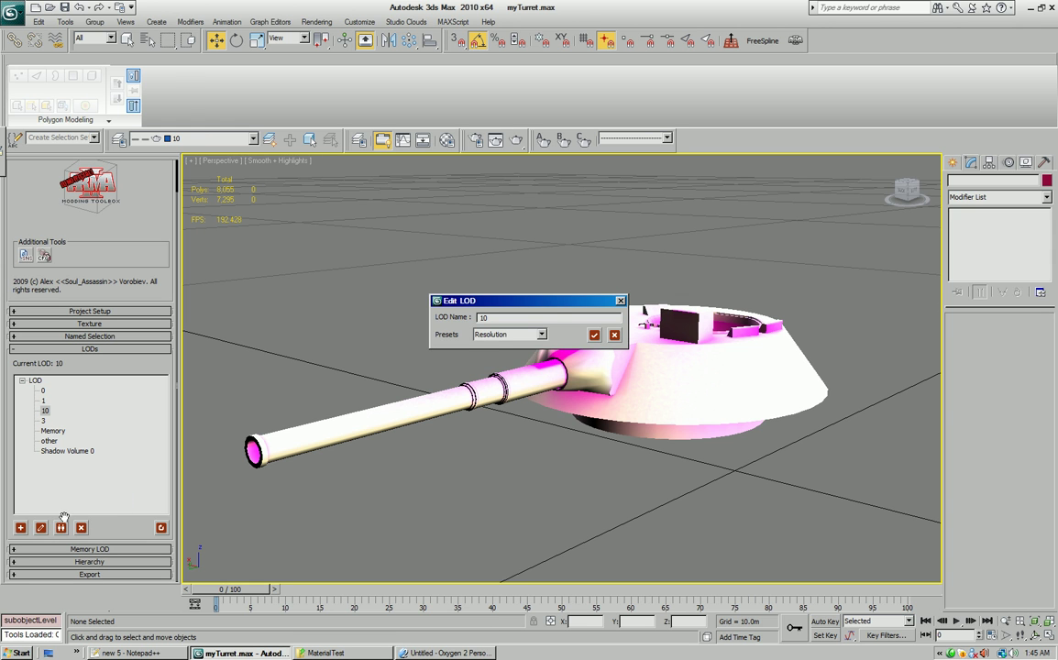
pyautogui.click(541, 333)
pyautogui.moveTo(572, 377); pyautogui.dragTo(593, 326)
pyautogui.click(613, 340)
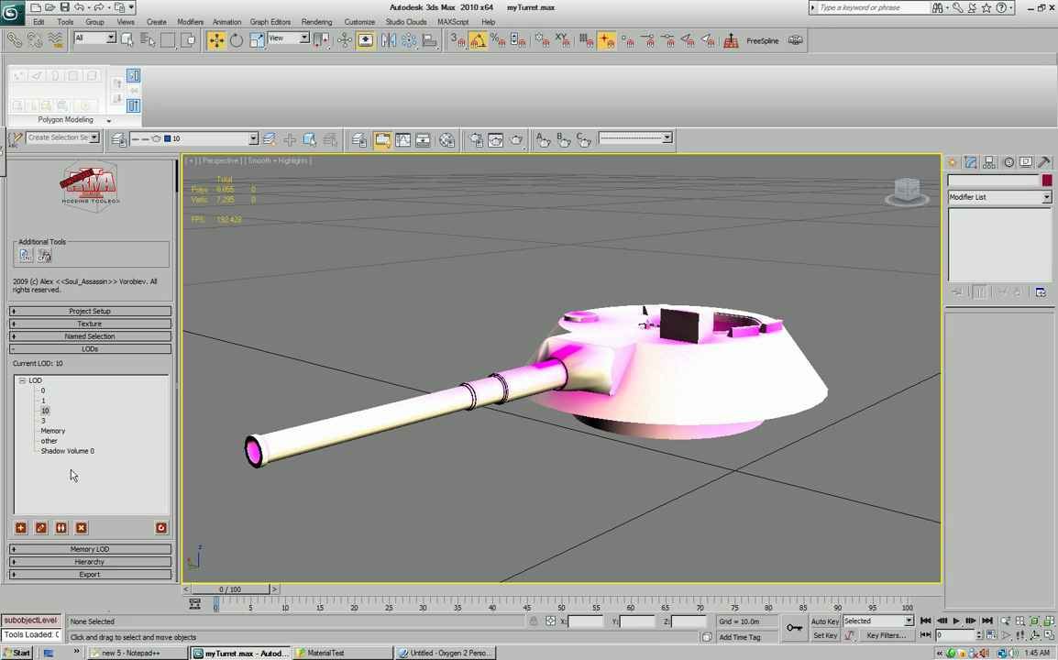
# Step: Review the presets offered for adding a new LOD, and cancel the addition
pyautogui.click(19, 528)
pyautogui.click(525, 334)
pyautogui.moveTo(570, 364)
pyautogui.mouseDown()
pyautogui.moveTo(571, 441)
pyautogui.moveTo(573, 355)
pyautogui.mouseUp()
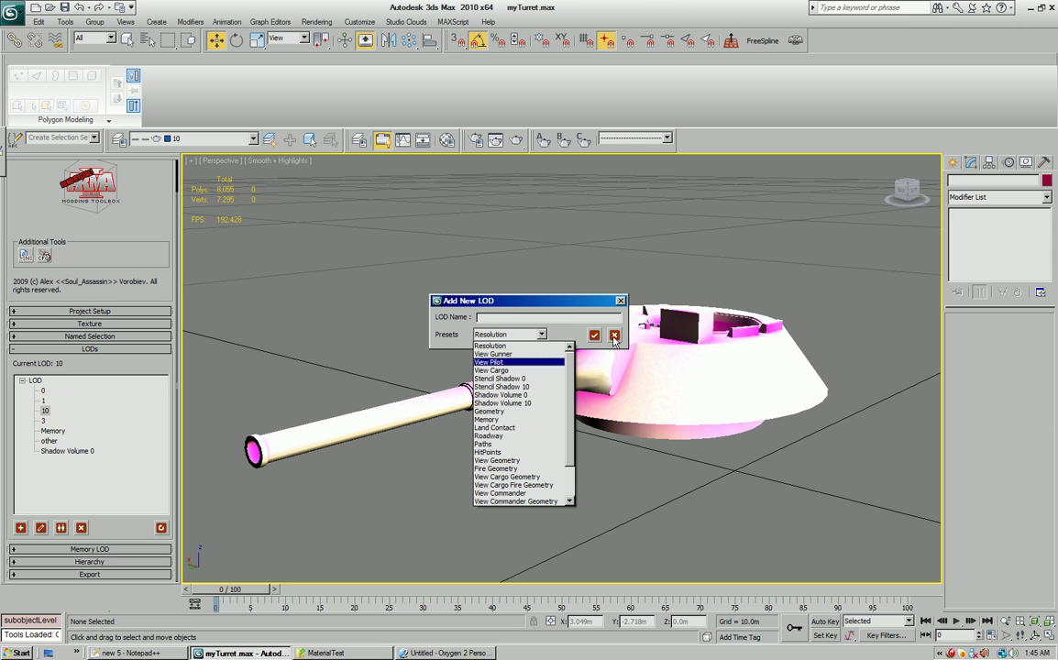
pyautogui.click(613, 336)
pyautogui.click(620, 301)
# Step: Make LOD 0 current, view the full-detail turret, and collapse the LODs section
pyautogui.keyDown('alt'); pyautogui.moveTo(647, 396); pyautogui.dragTo(541, 425, button='middle'); pyautogui.keyUp('alt')
pyautogui.click(43, 391)
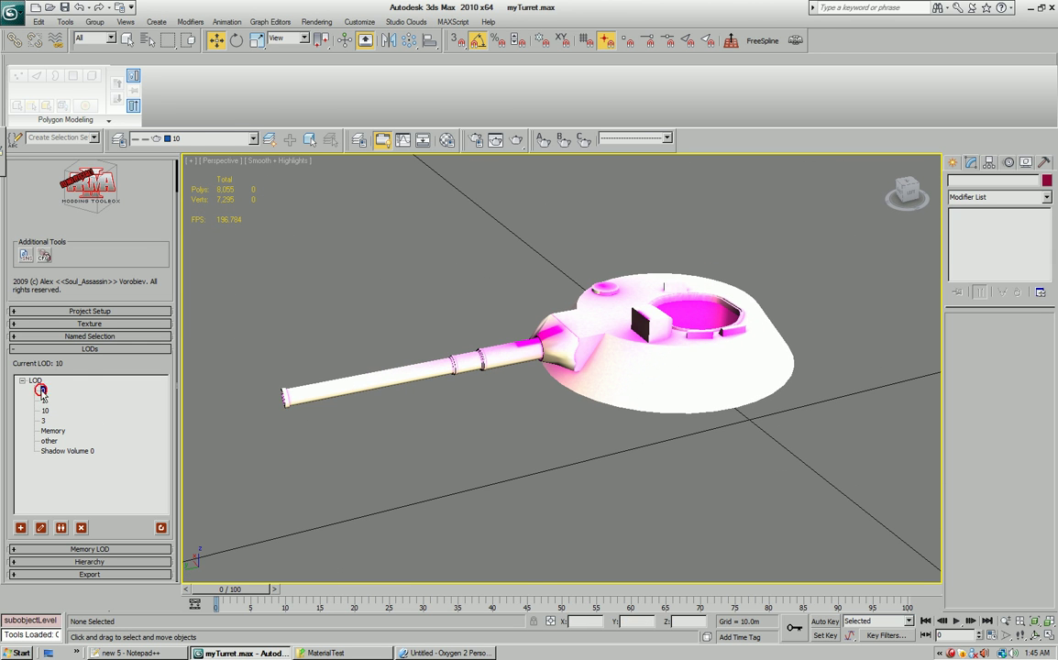
pyautogui.click(113, 350)
pyautogui.moveTo(719, 359); pyautogui.dragTo(662, 413, button='middle')
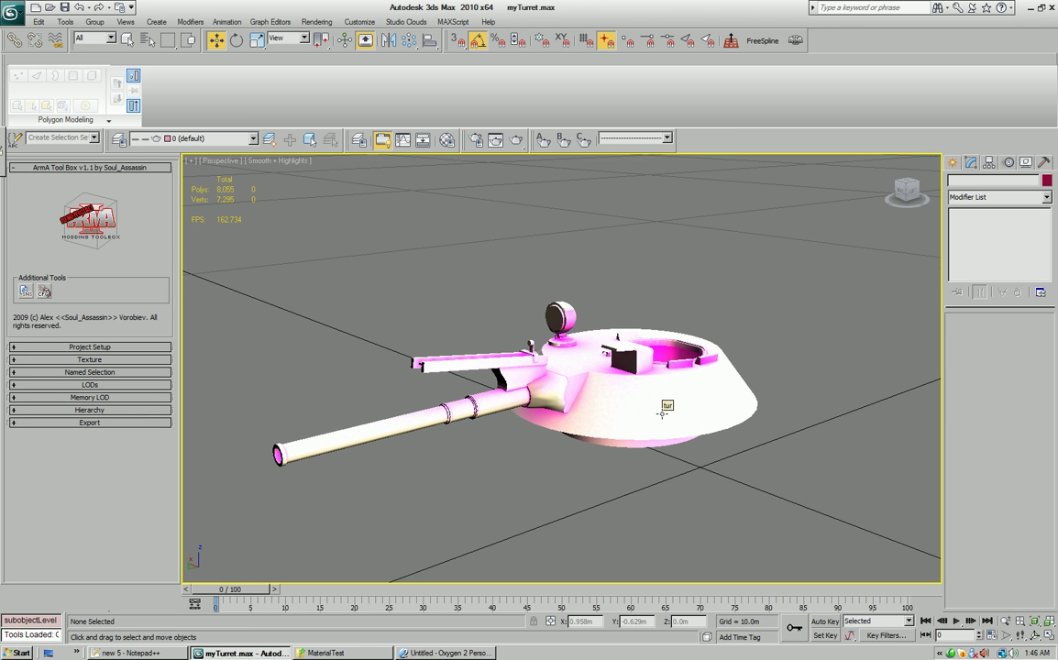